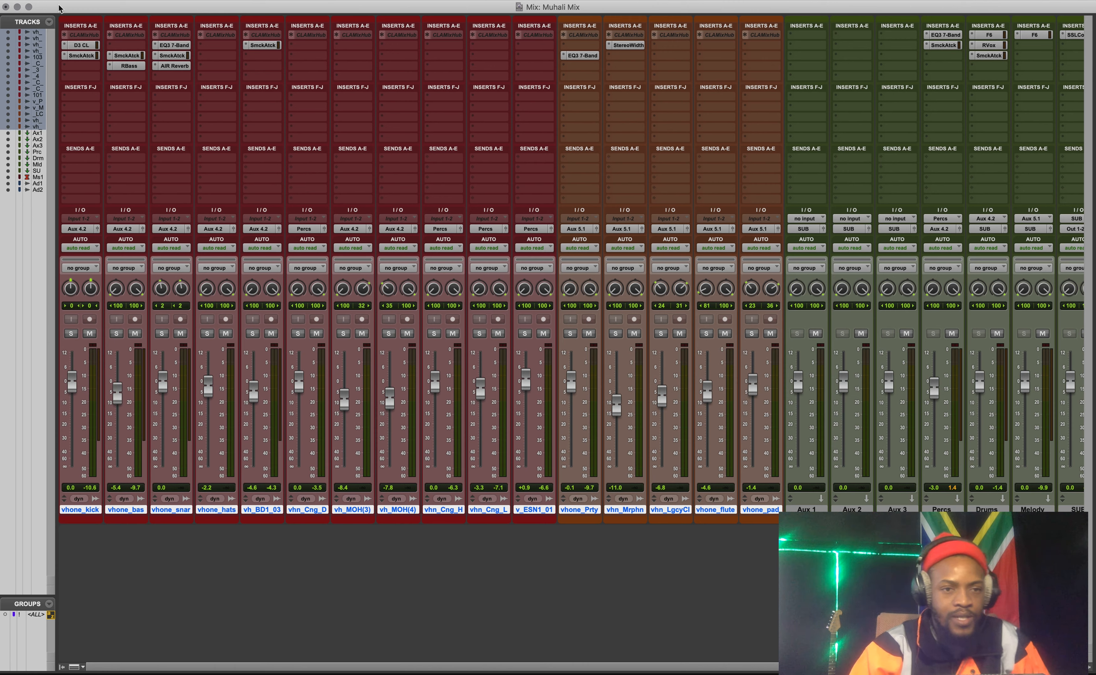
# Open the Dyn3 Compressor/Limiter on the vhone_kick track and place its window clear of the inserts.
pyautogui.click(82, 45)
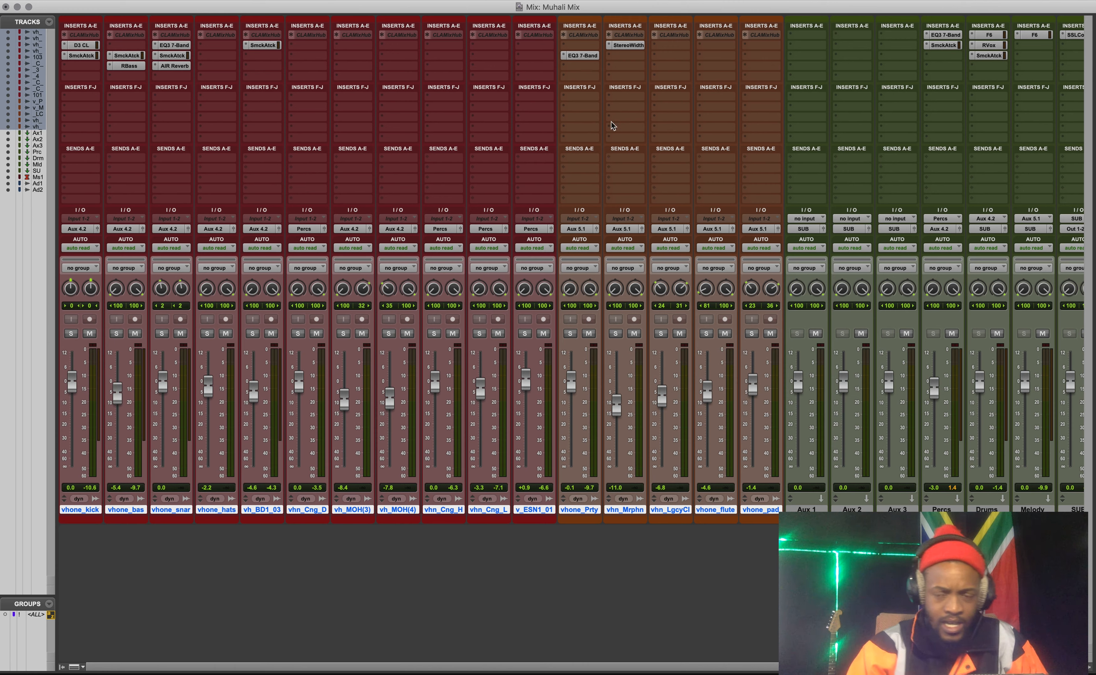
pyautogui.moveTo(535, 122); pyautogui.dragTo(578, 121)
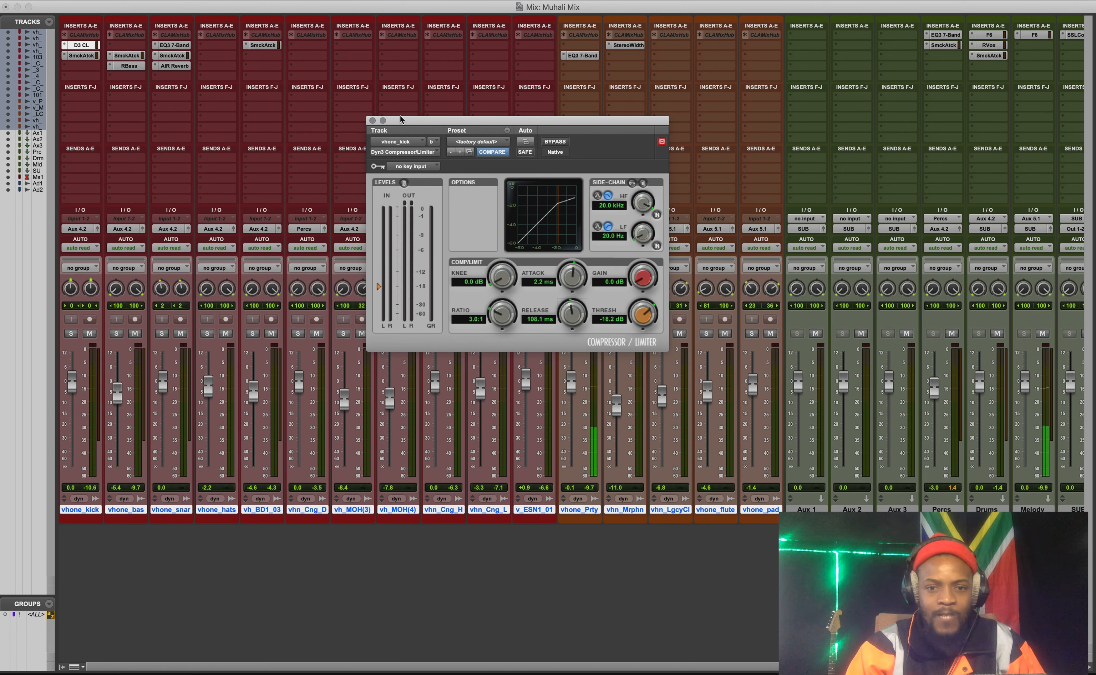
pyautogui.click(389, 152)
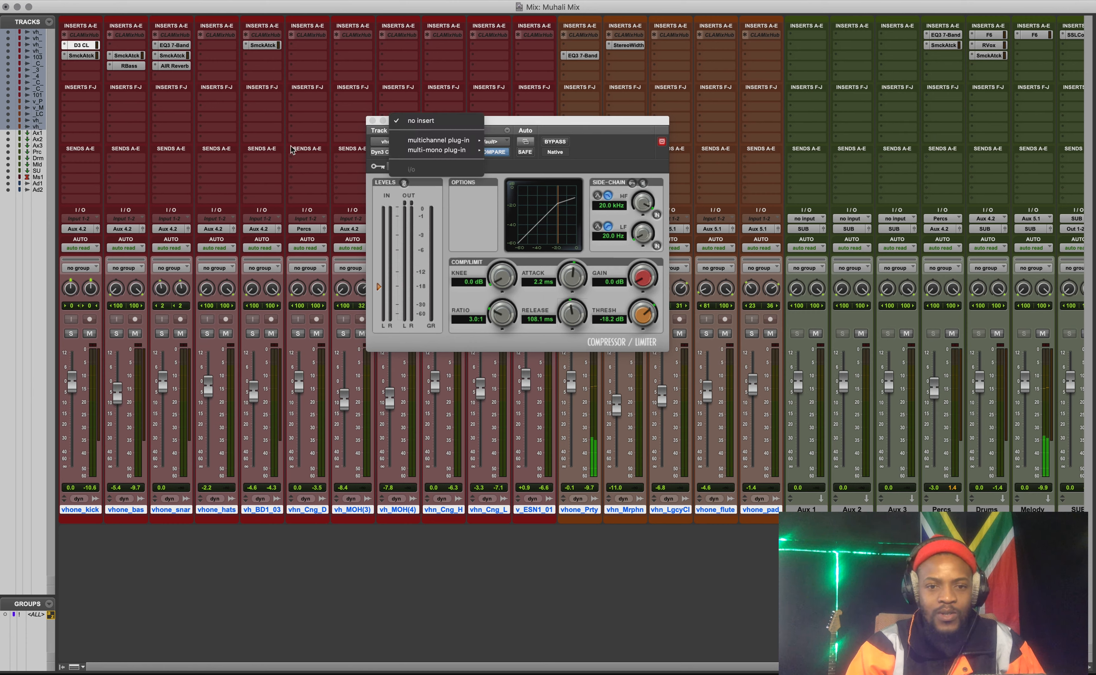
pyautogui.click(550, 117)
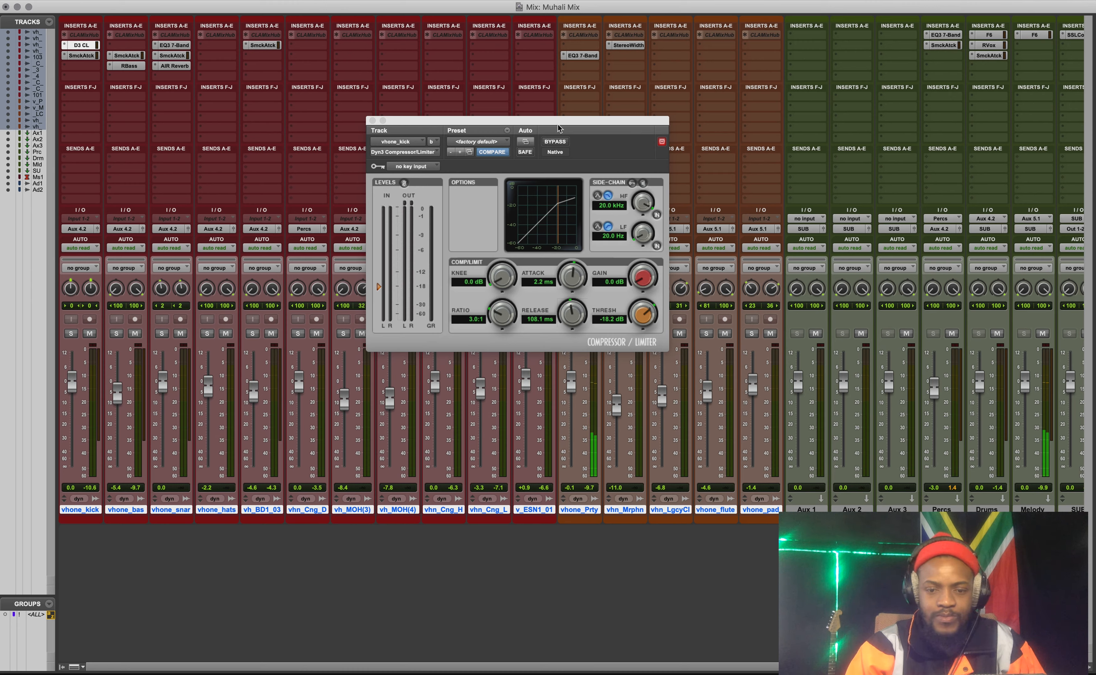
pyautogui.moveTo(559, 126); pyautogui.dragTo(589, 120)
# In the Edit window, select the passage from about bar 19 to bar 35 and play it.
pyautogui.press('super+equal')
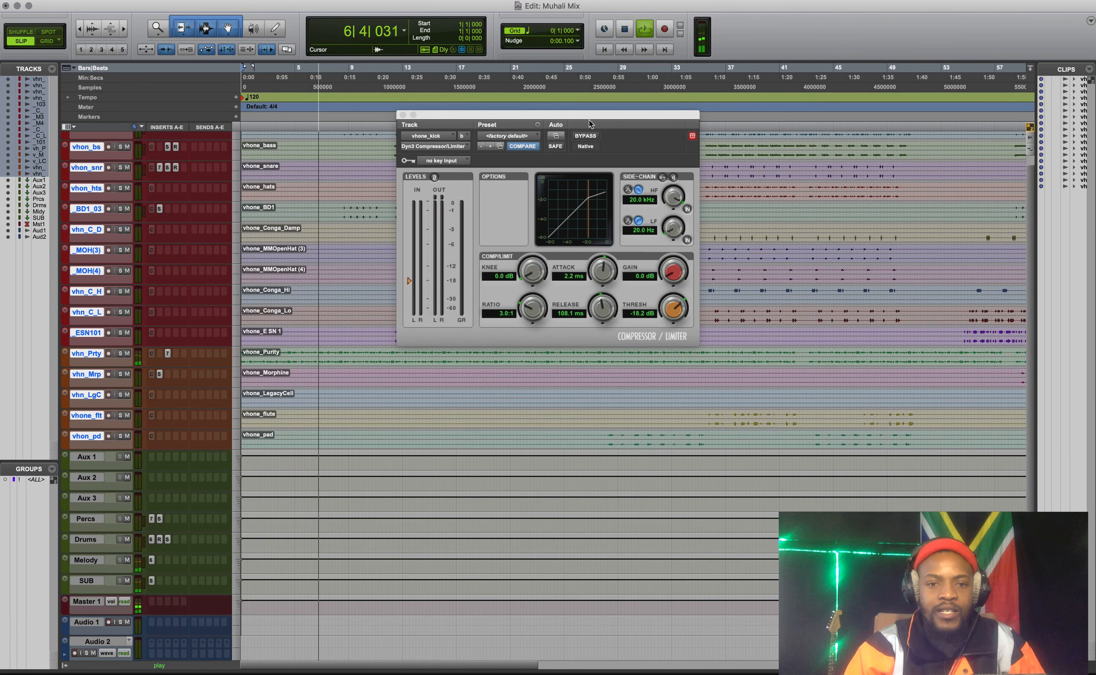
pyautogui.moveTo(558, 115); pyautogui.dragTo(728, 288)
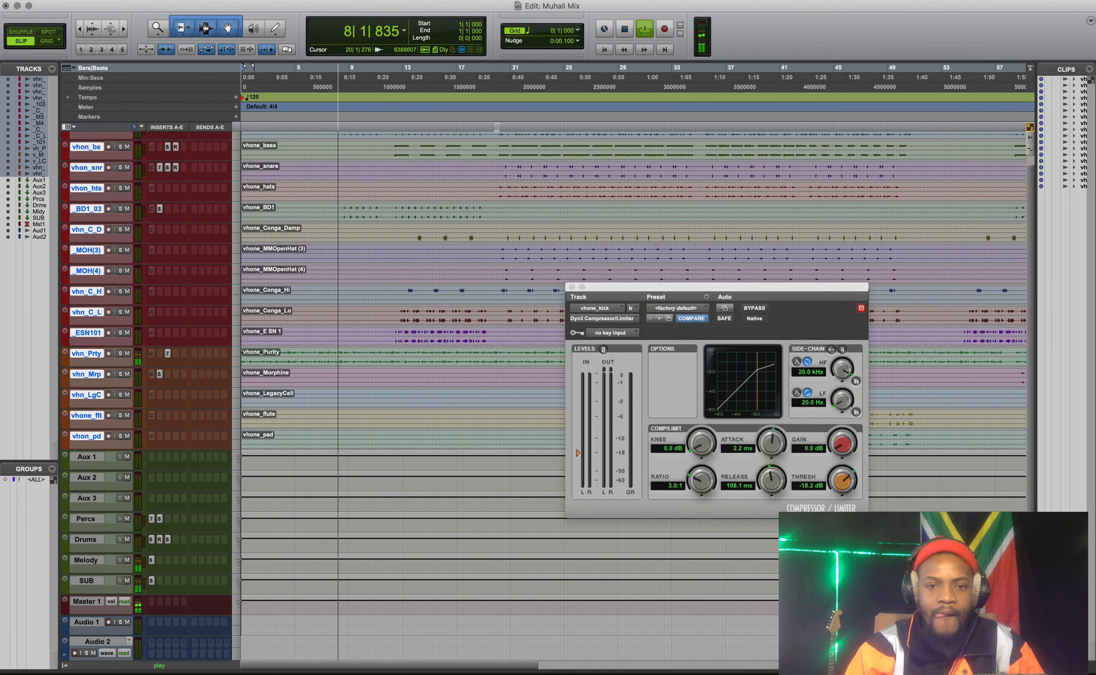
pyautogui.moveTo(497, 135); pyautogui.dragTo(709, 142)
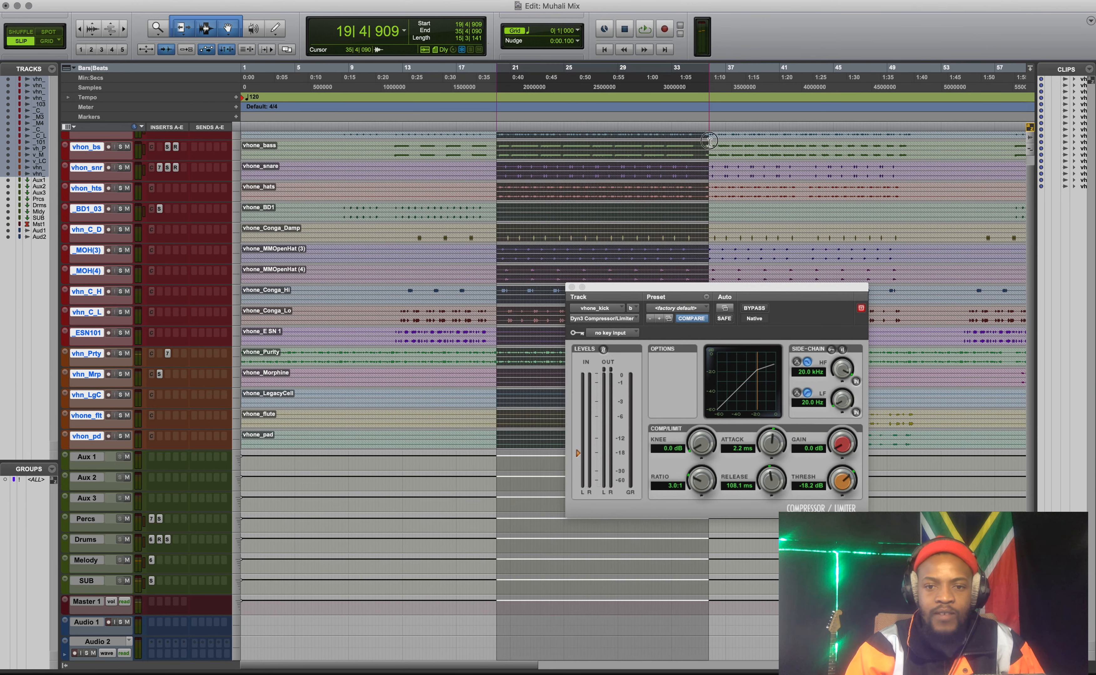
pyautogui.press('space')
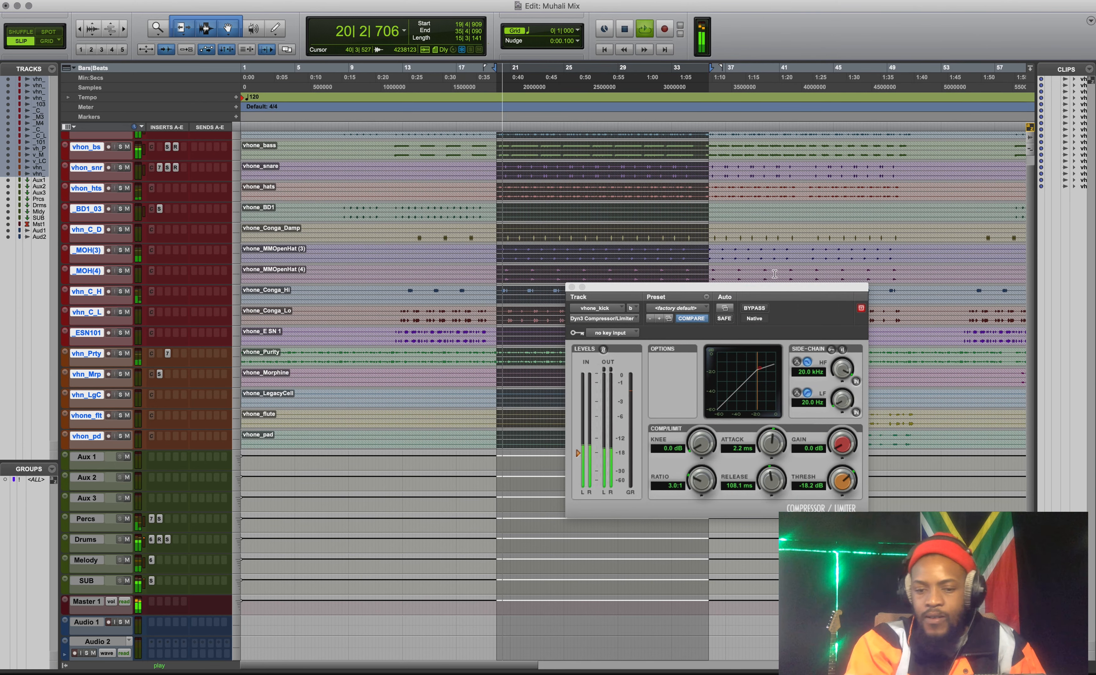
# Return to the Mix window and solo the vhone_kick track.
pyautogui.press('super+equal')
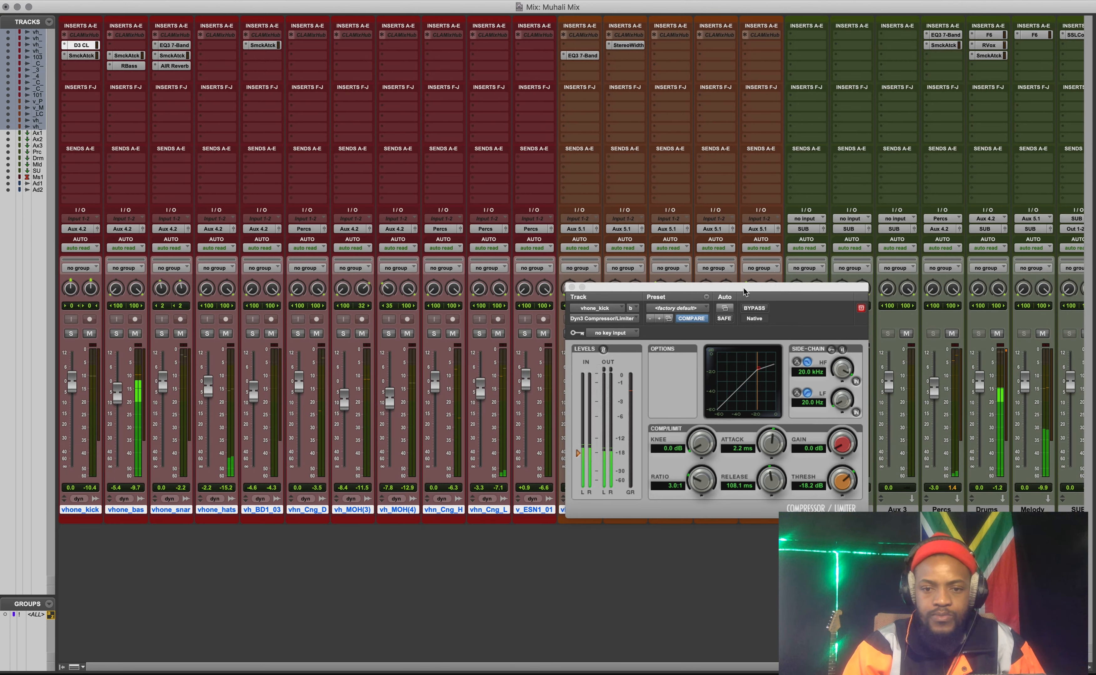
pyautogui.moveTo(742, 288); pyautogui.dragTo(529, 166)
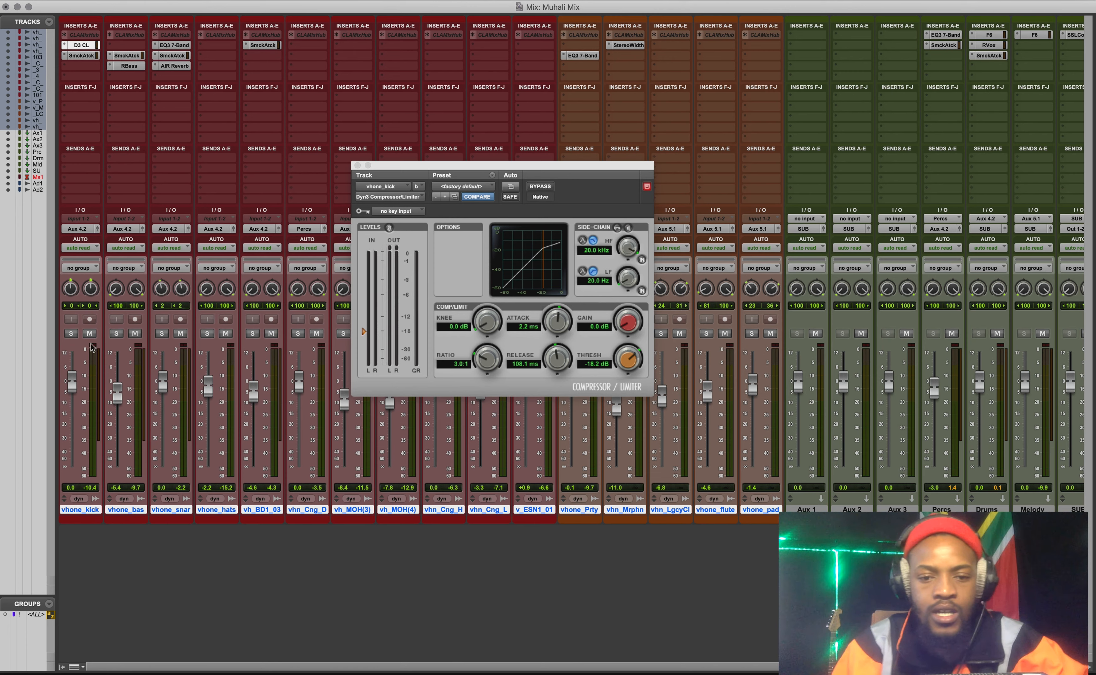
pyautogui.click(70, 334)
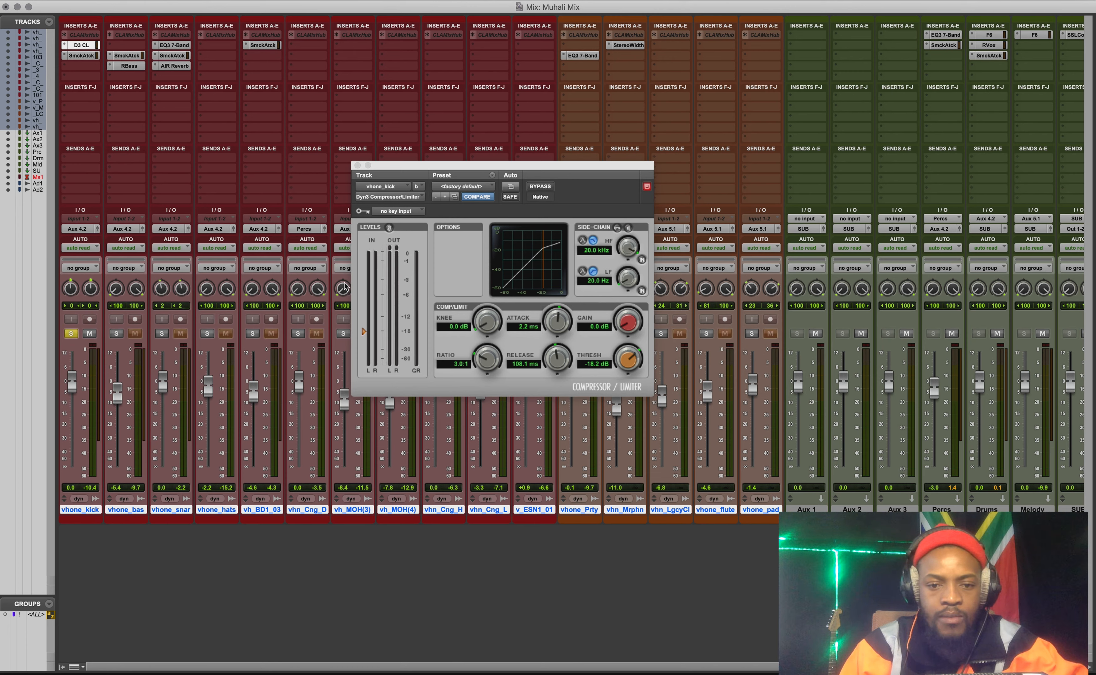
# Set the kick compressor's attack to 10.0 us, threshold to -25.4 dB and ratio to 3.5:1.
pyautogui.moveTo(557, 322)
pyautogui.mouseDown()
pyautogui.moveTo(525, 395)
pyautogui.moveTo(527, 527)
pyautogui.mouseUp()
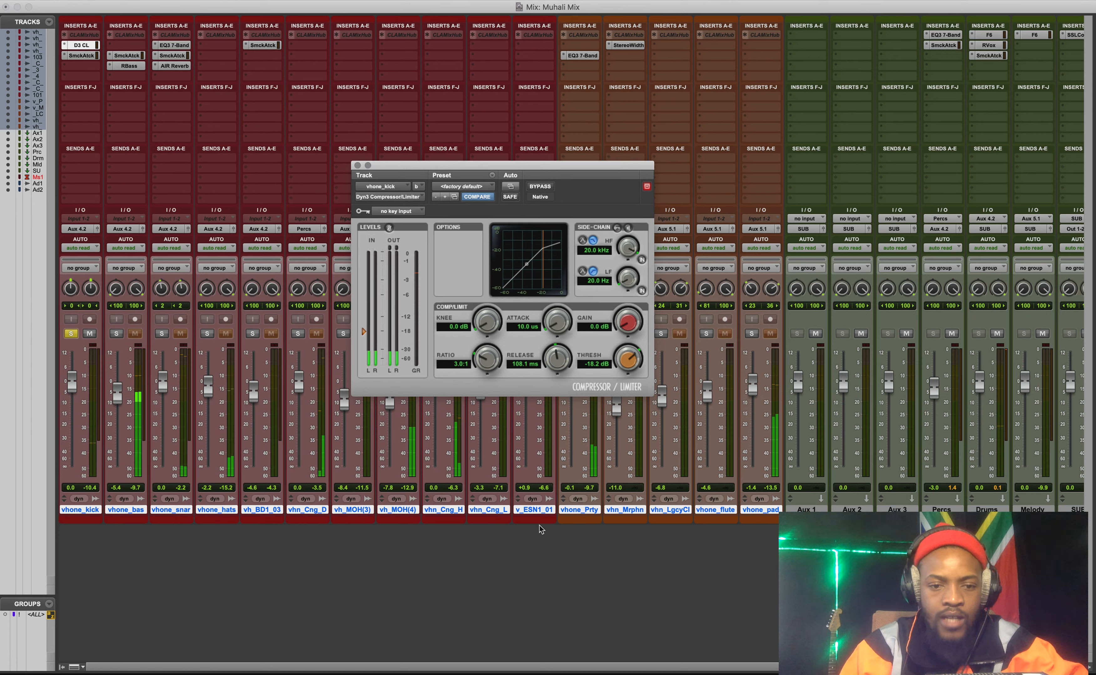
pyautogui.moveTo(364, 332); pyautogui.dragTo(367, 345)
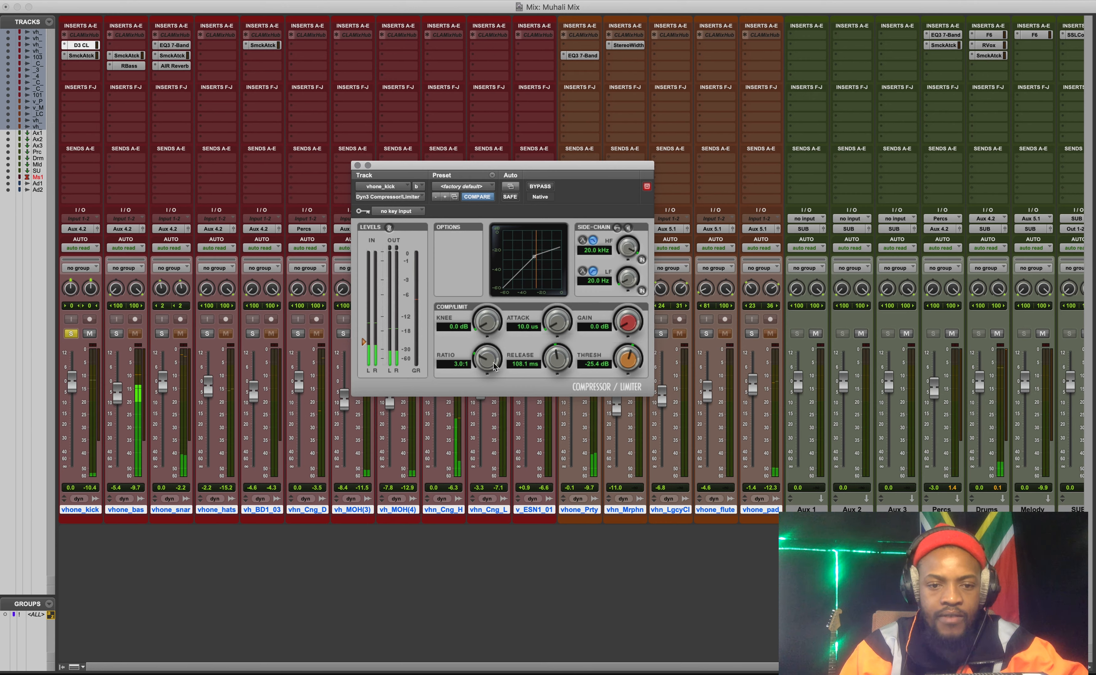
pyautogui.moveTo(488, 366); pyautogui.dragTo(490, 361)
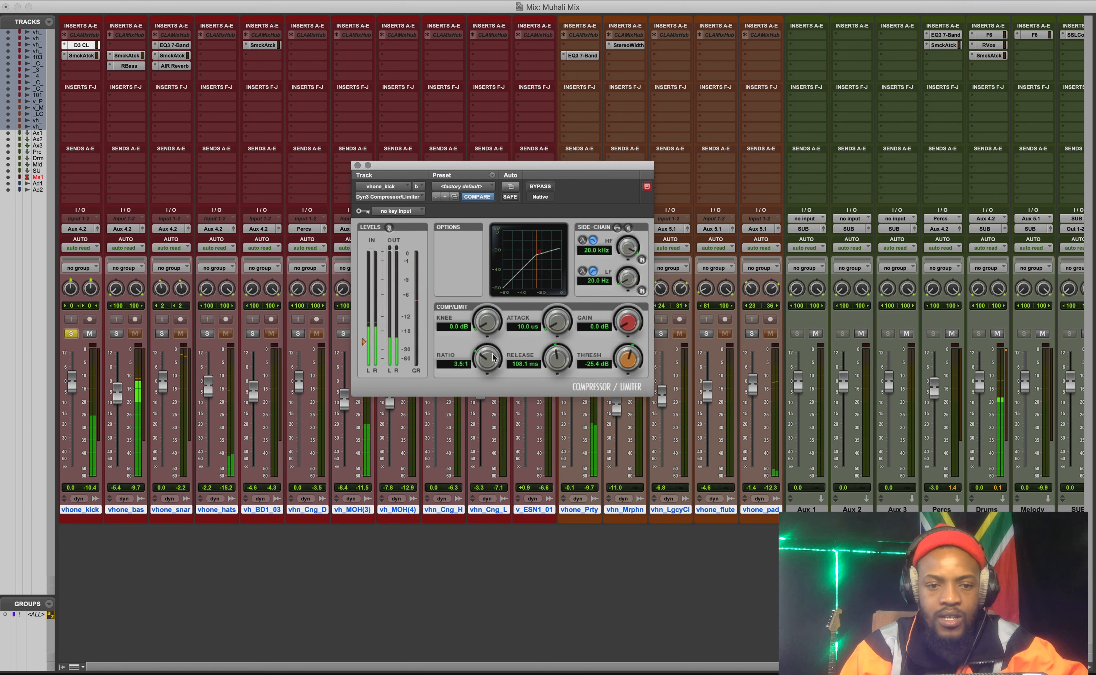
# Try longer attack times on the kick compressor, settling on attack 8.8 ms, release 115.5 ms and gain 1.5 dB.
pyautogui.moveTo(557, 324); pyautogui.dragTo(591, 197)
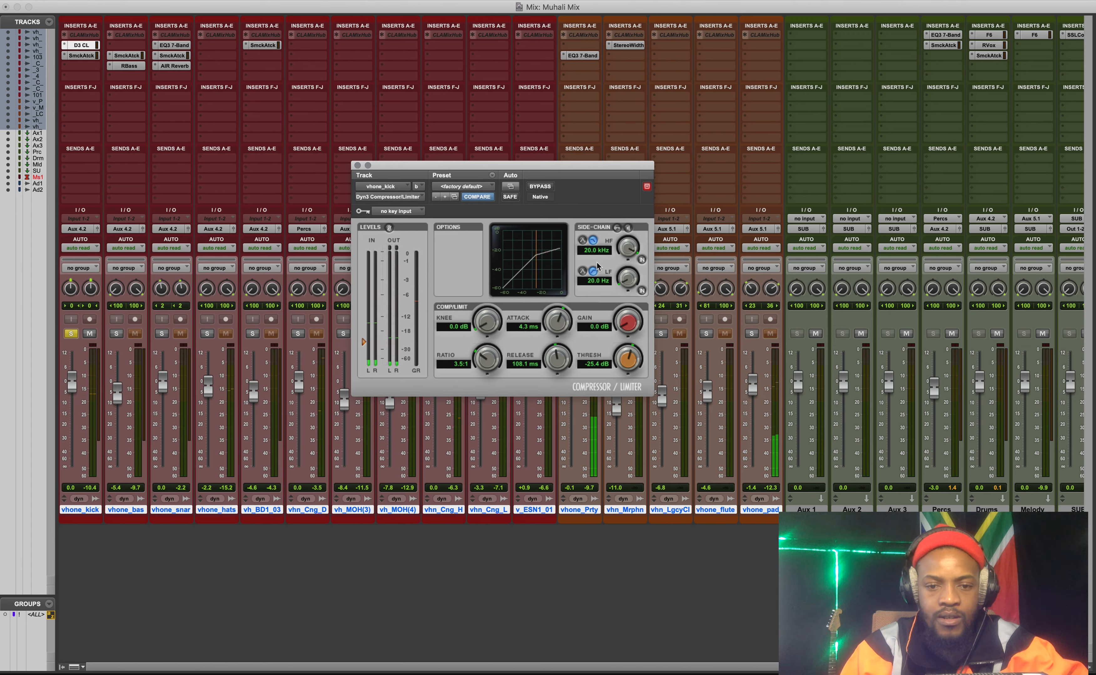
pyautogui.moveTo(556, 316); pyautogui.dragTo(594, 190)
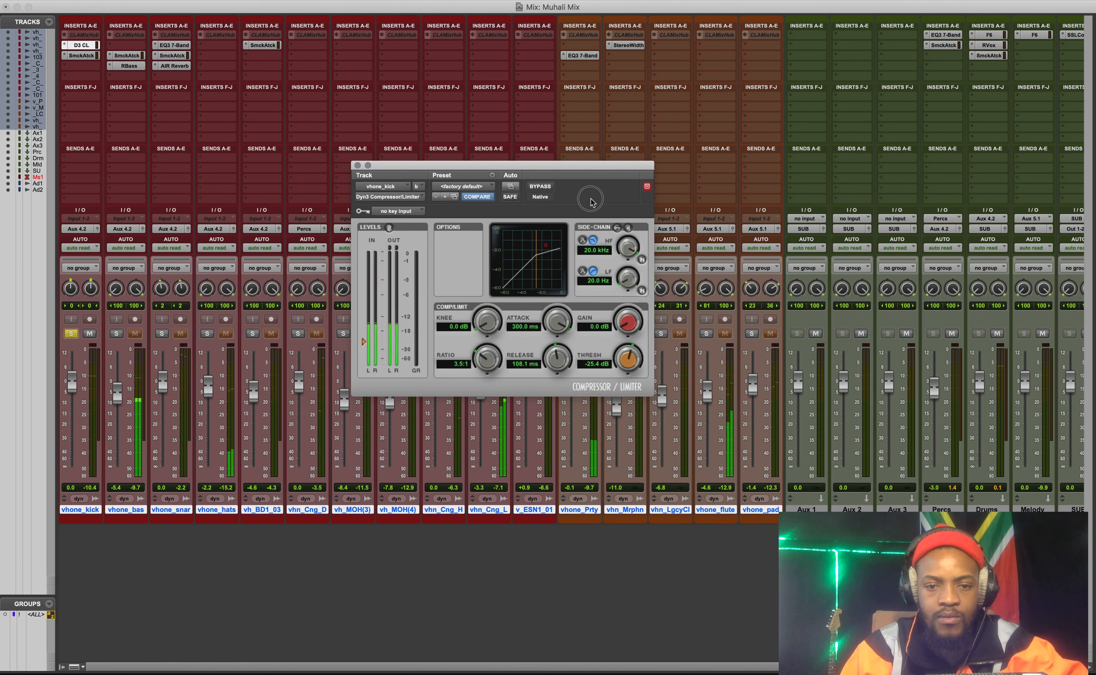
pyautogui.moveTo(558, 322); pyautogui.dragTo(578, 407)
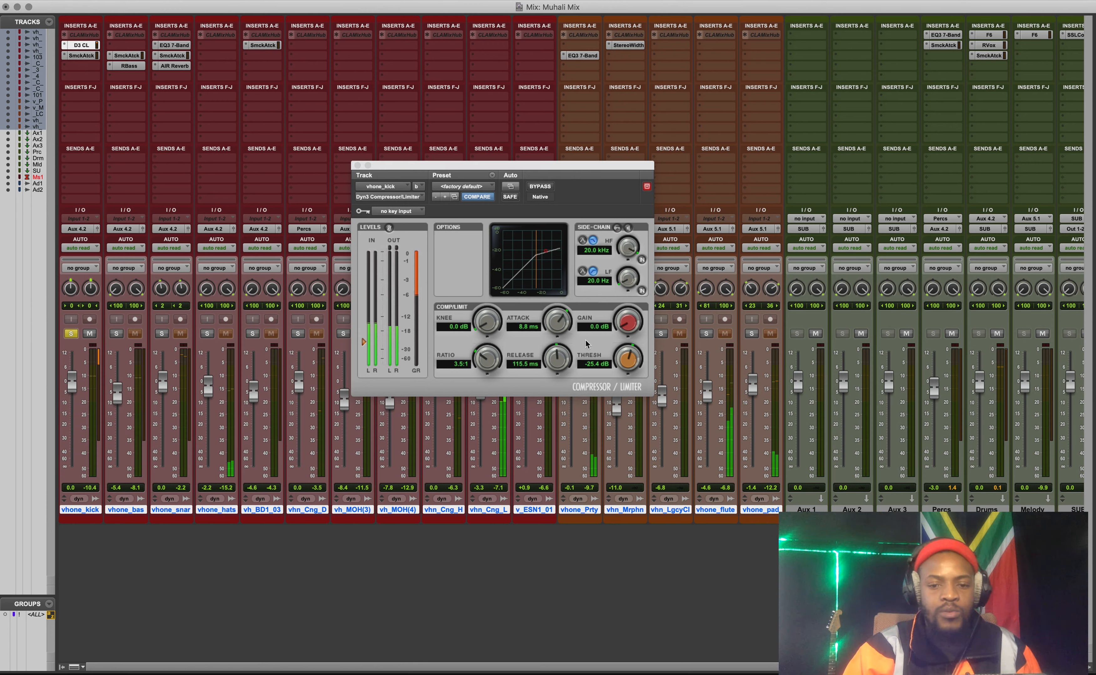
pyautogui.click(630, 372)
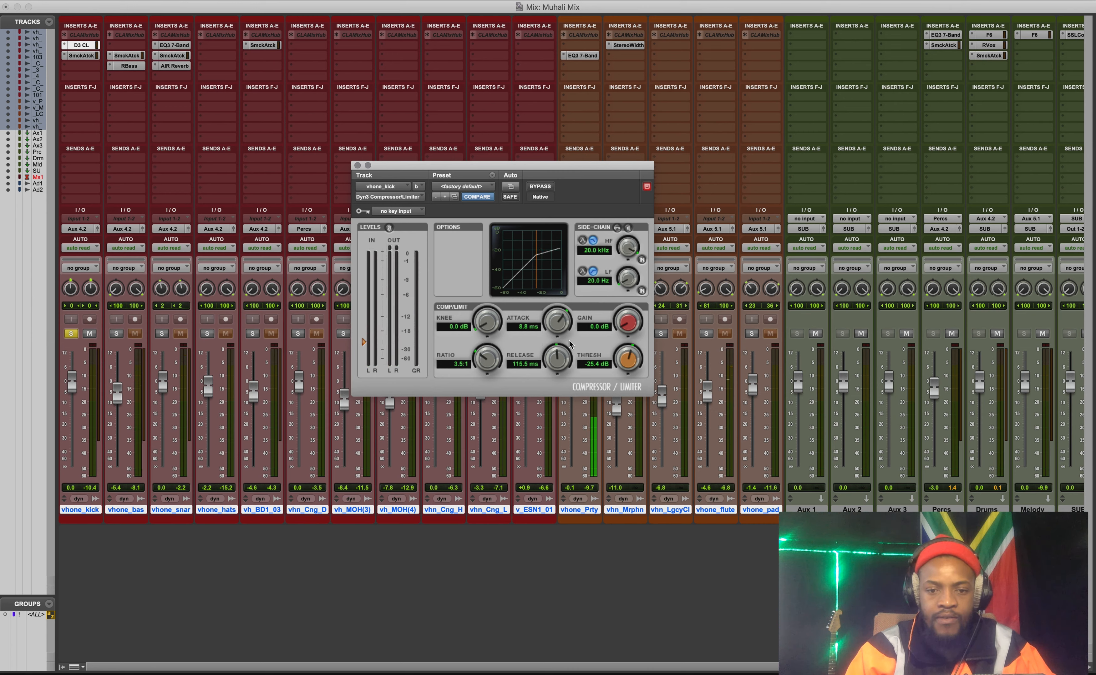
pyautogui.moveTo(632, 315); pyautogui.dragTo(634, 311)
pyautogui.moveTo(591, 165); pyautogui.dragTo(592, 142)
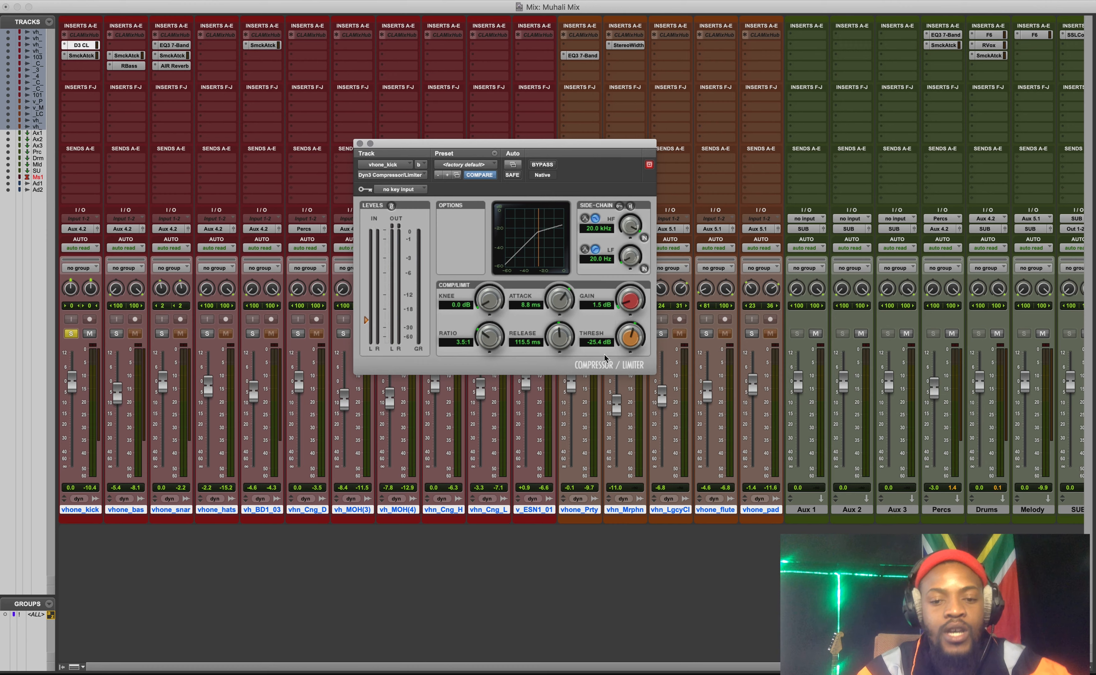
# Stop playback, select the passage from about bar 17 to bar 33 in the Edit window, and return to the Mix window.
pyautogui.press('space')
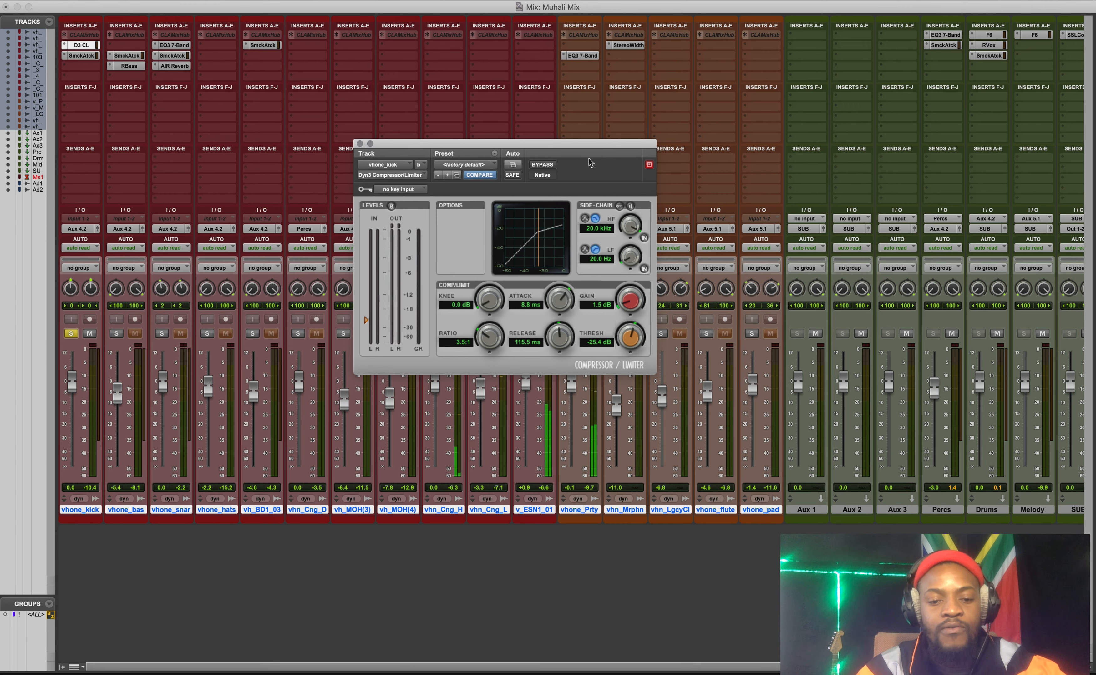
pyautogui.hscroll(2, 539, 671)
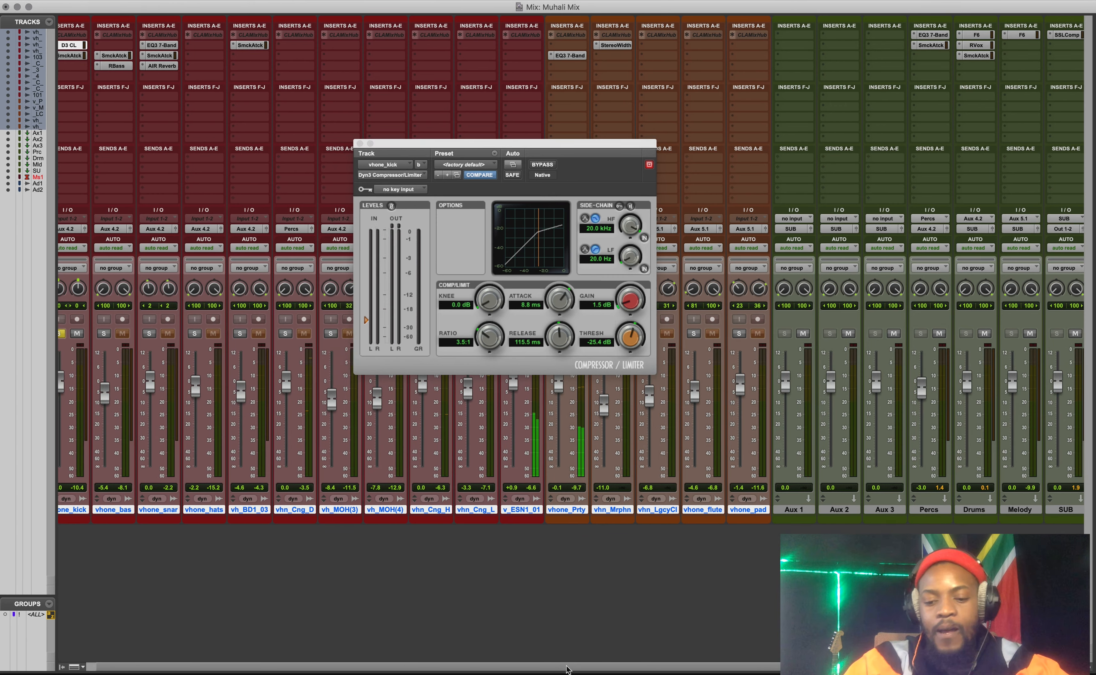
pyautogui.press('super+equal')
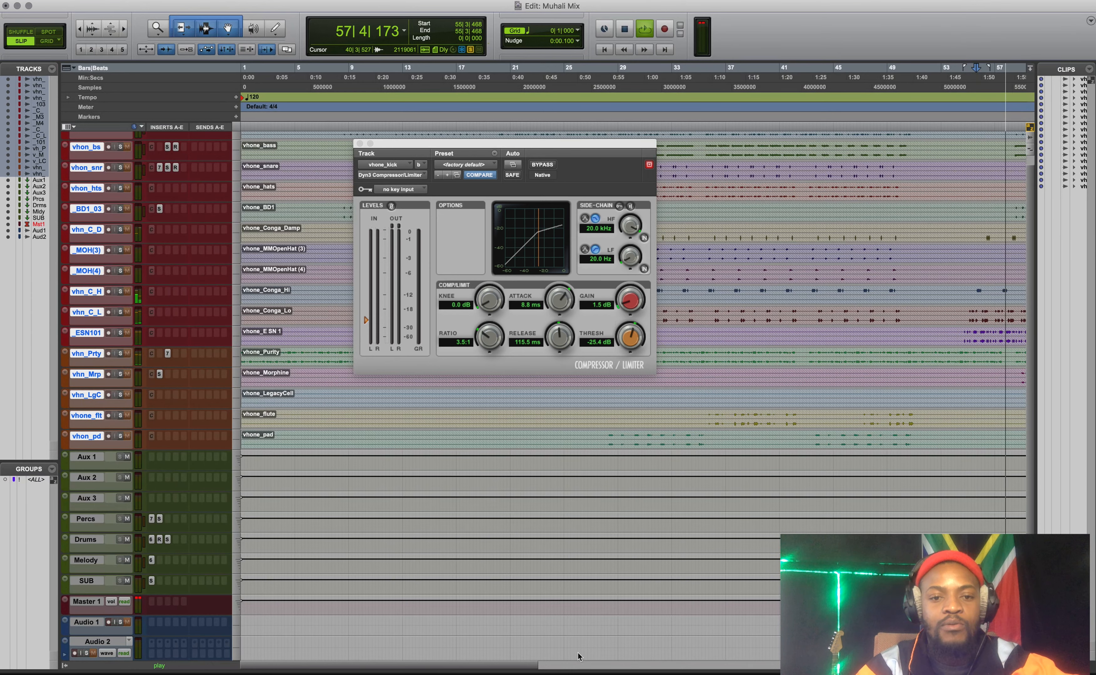
pyautogui.press('space')
pyautogui.moveTo(459, 134); pyautogui.dragTo(683, 134)
pyautogui.press('super+equal')
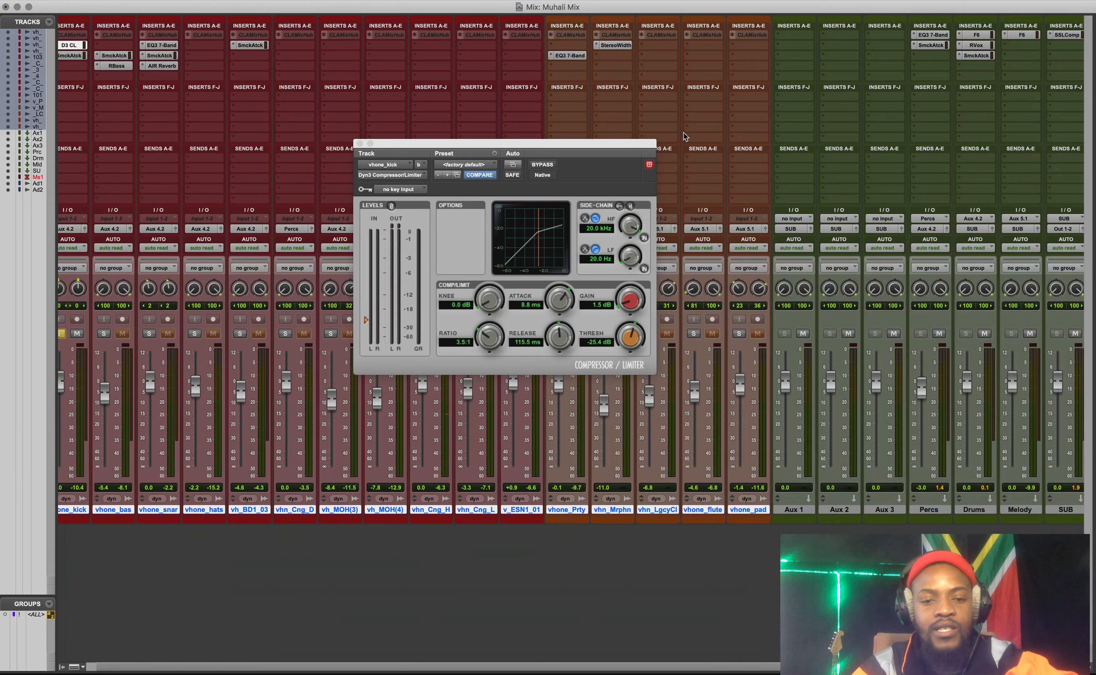
# Play the passage and compare the kick with its compressor bypassed and active.
pyautogui.press('space')
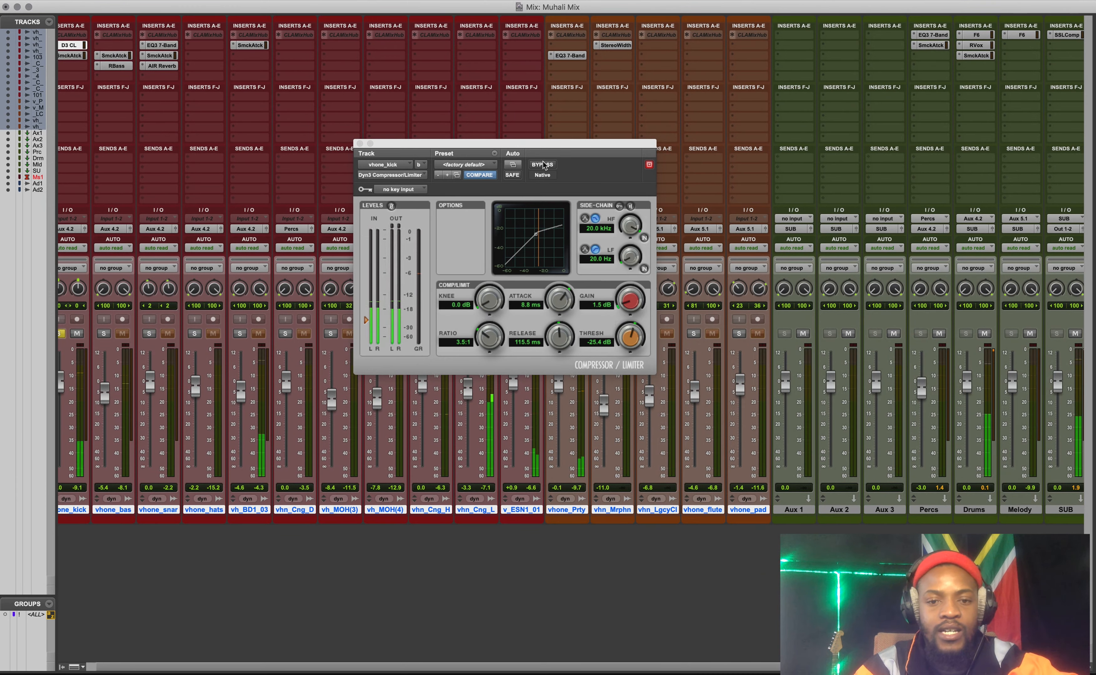
pyautogui.click(542, 165)
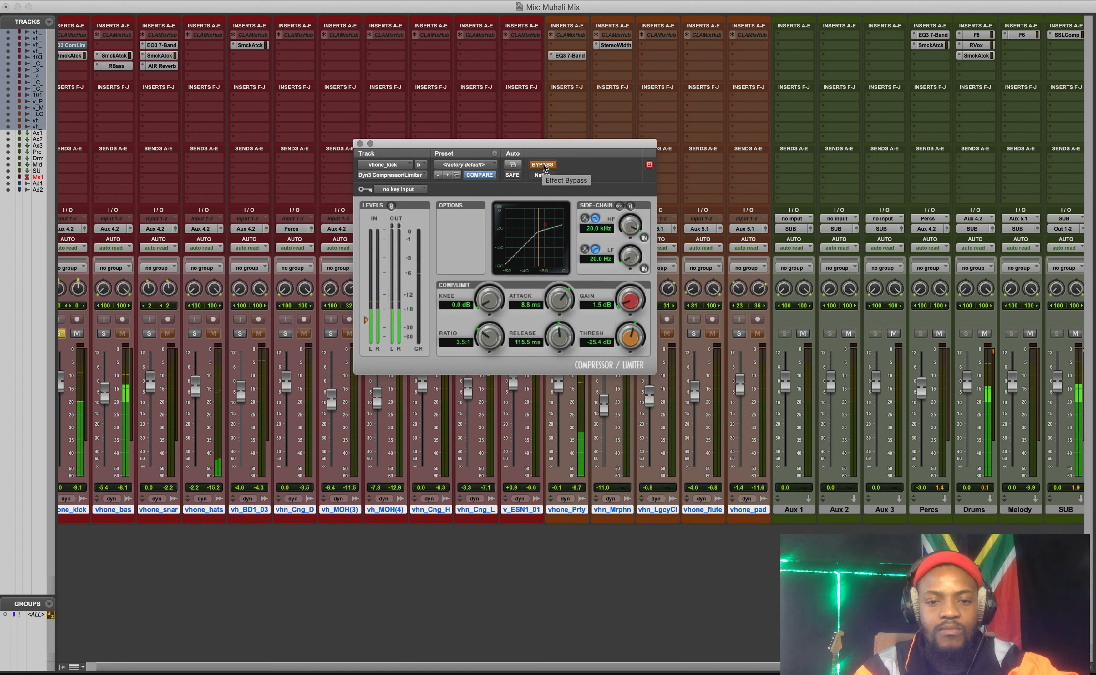
pyautogui.click(542, 164)
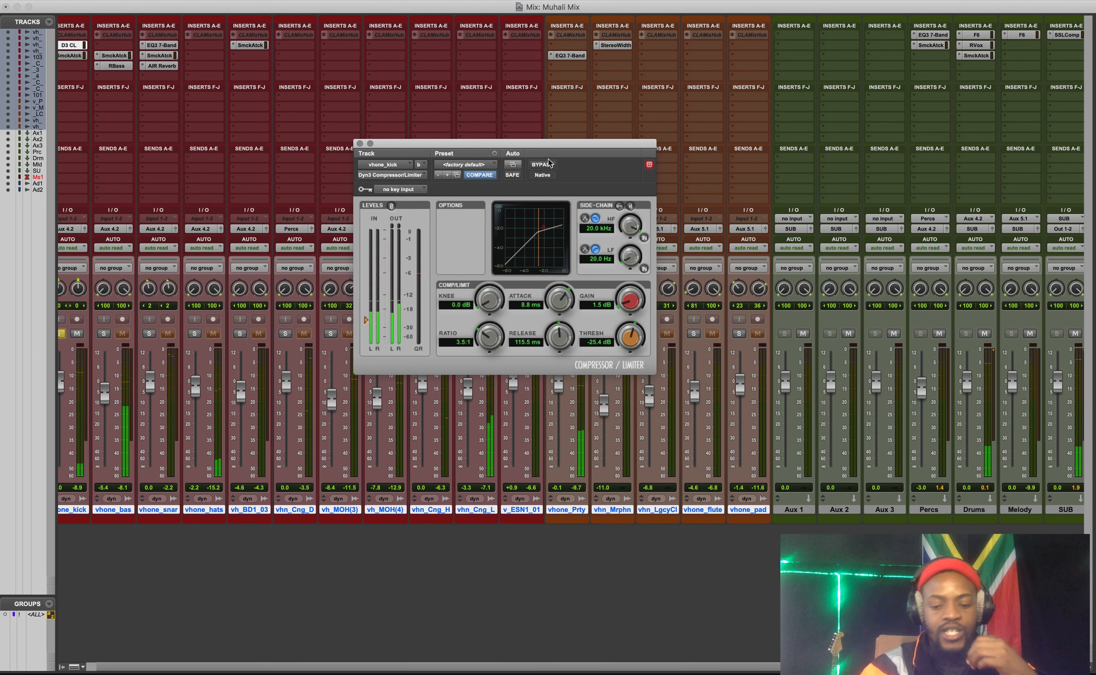
# Unsolo the vhone_kick track and solo the snare track instead.
pyautogui.hscroll(-2, 710, 538)
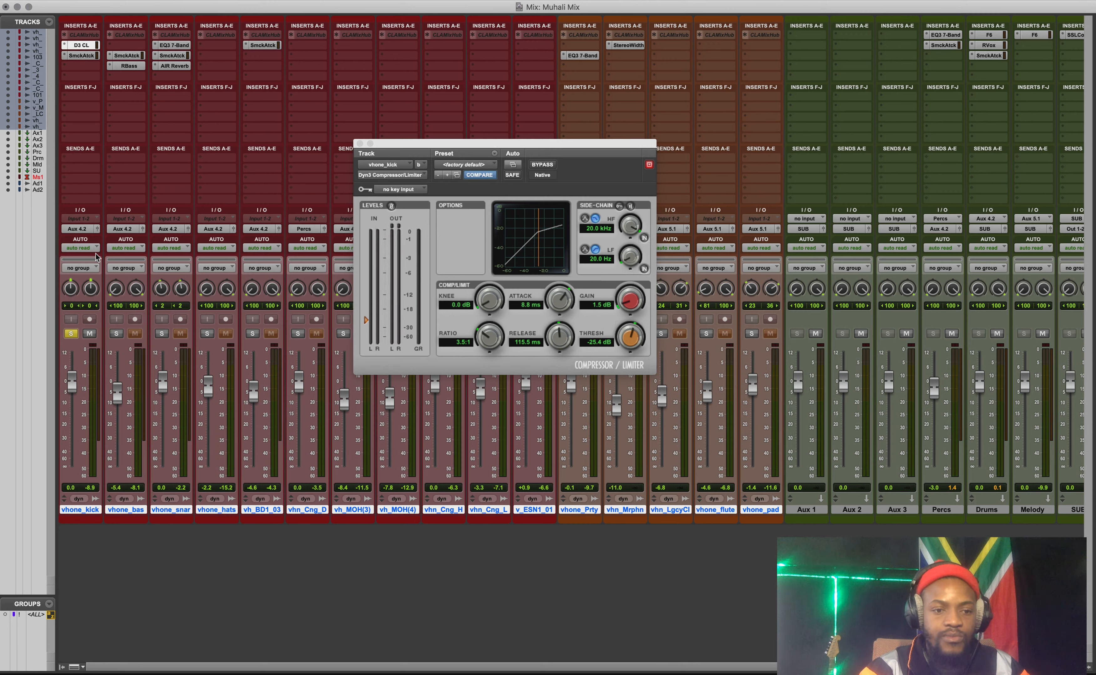
pyautogui.click(71, 333)
pyautogui.click(164, 334)
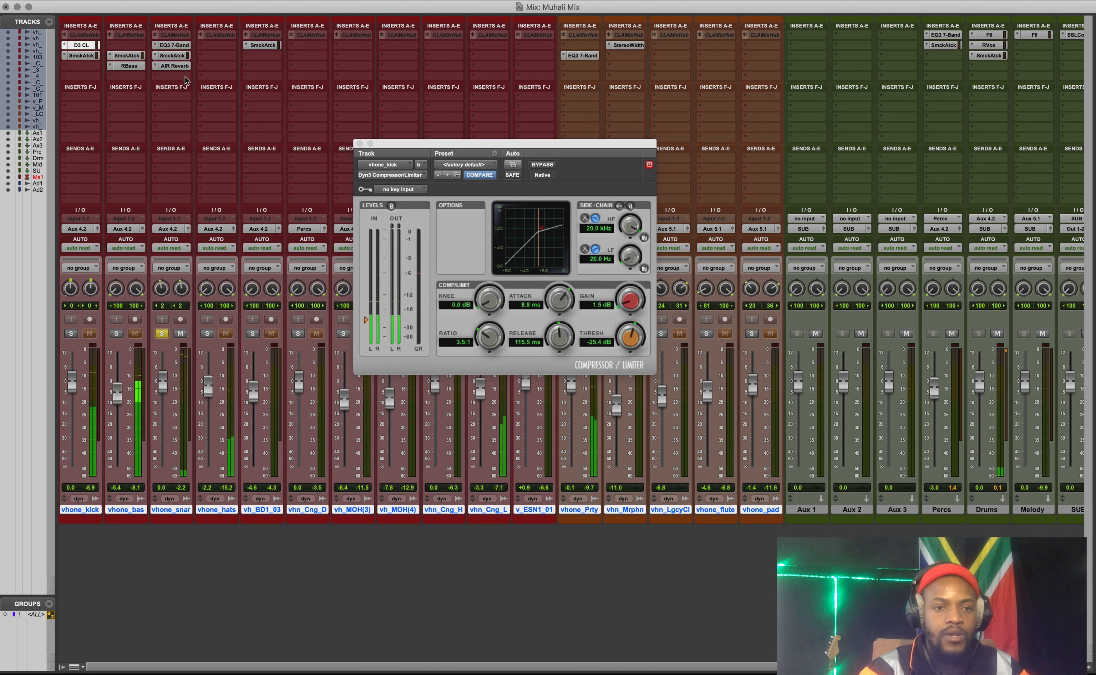
# Insert the multichannel C1 comp (stereo) dynamics plug-in in the snare track's free slot below AIR Reverb.
pyautogui.click(265, 116)
pyautogui.click(247, 61)
pyautogui.click(179, 79)
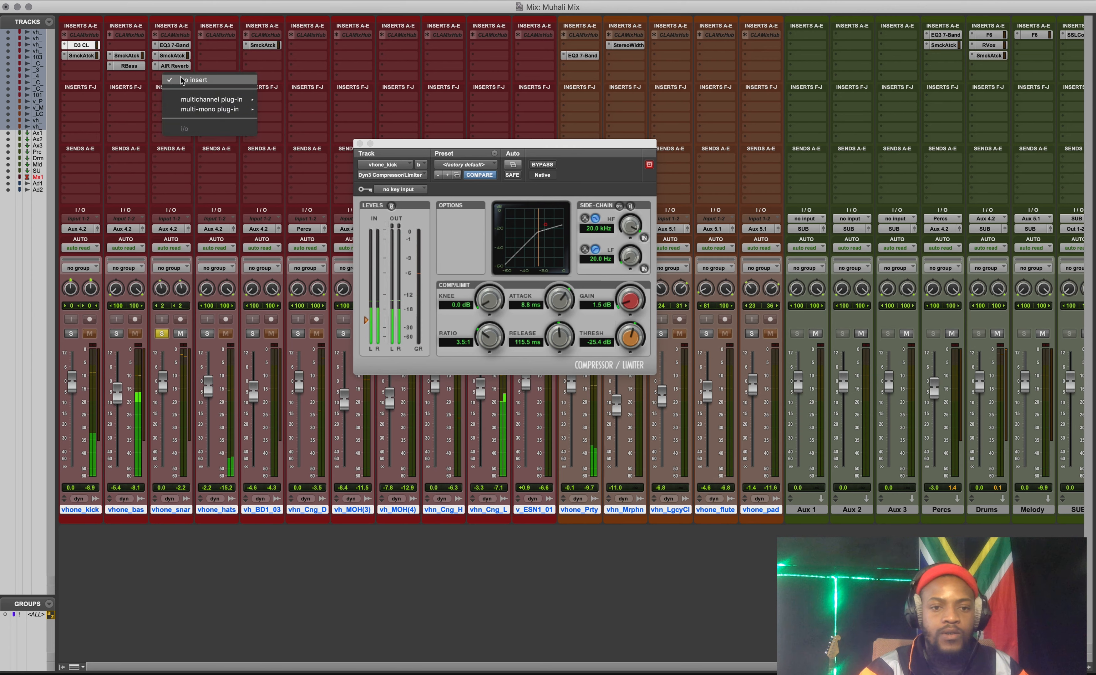
pyautogui.moveTo(234, 100)
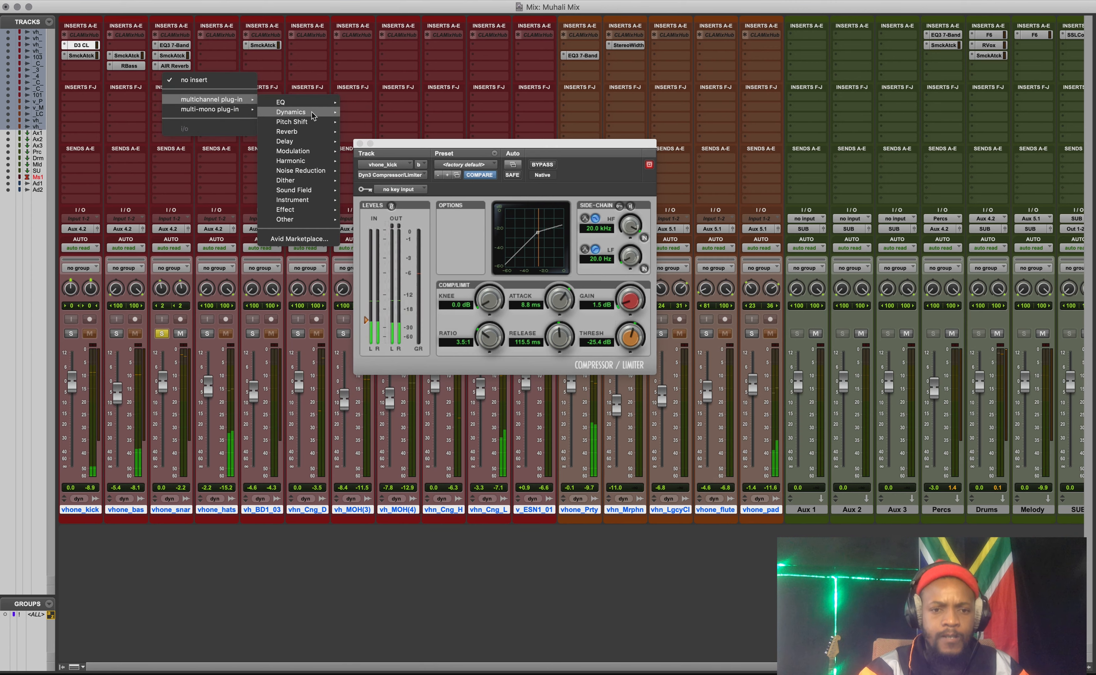
pyautogui.moveTo(324, 113)
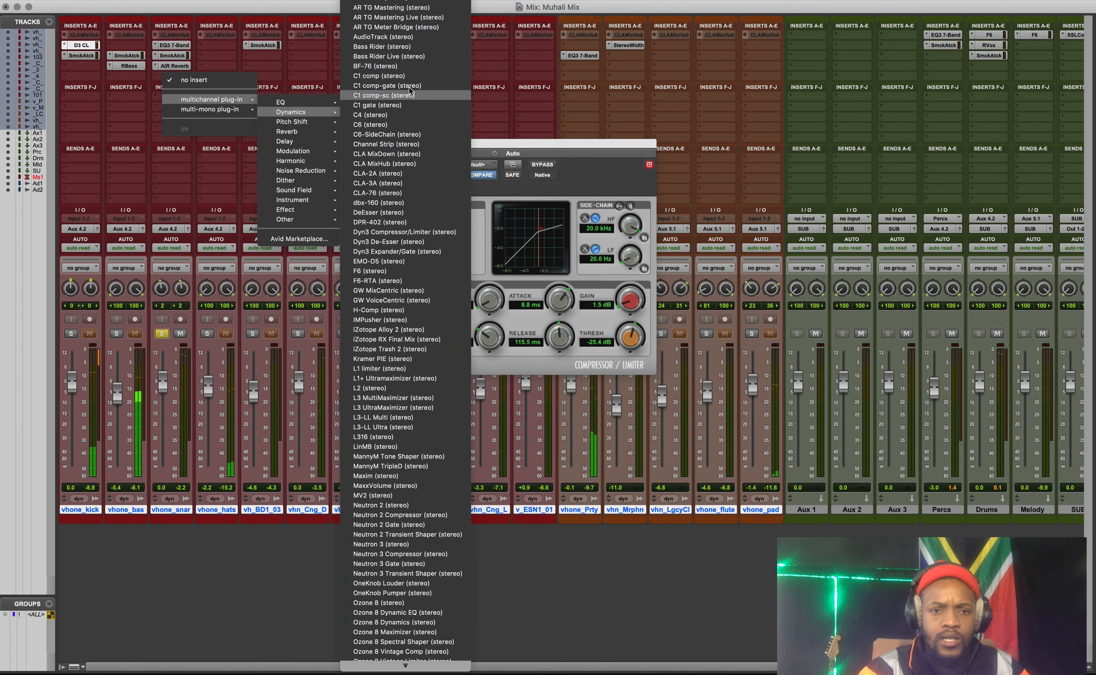
pyautogui.click(404, 76)
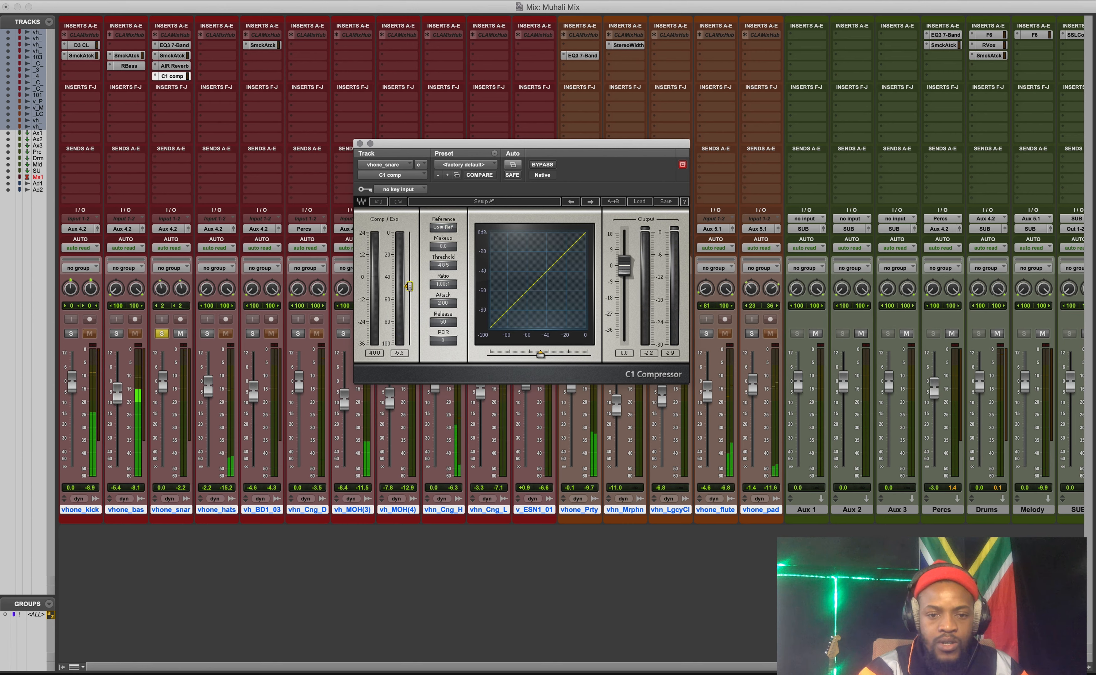
# Set the snare's C1 compressor to a 2.00:1 ratio, -18.7 threshold and about 82 ms attack, and lengthen its release.
pyautogui.moveTo(442, 284); pyautogui.dragTo(409, 285)
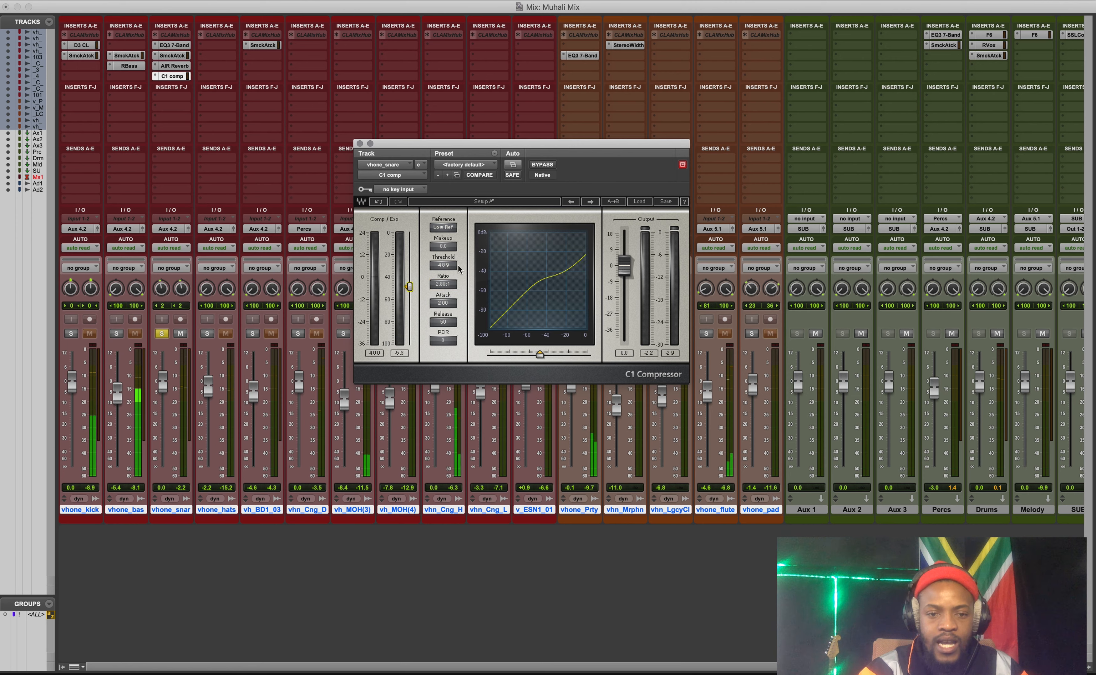
pyautogui.moveTo(443, 321); pyautogui.dragTo(410, 254)
pyautogui.moveTo(443, 303); pyautogui.dragTo(443, 286)
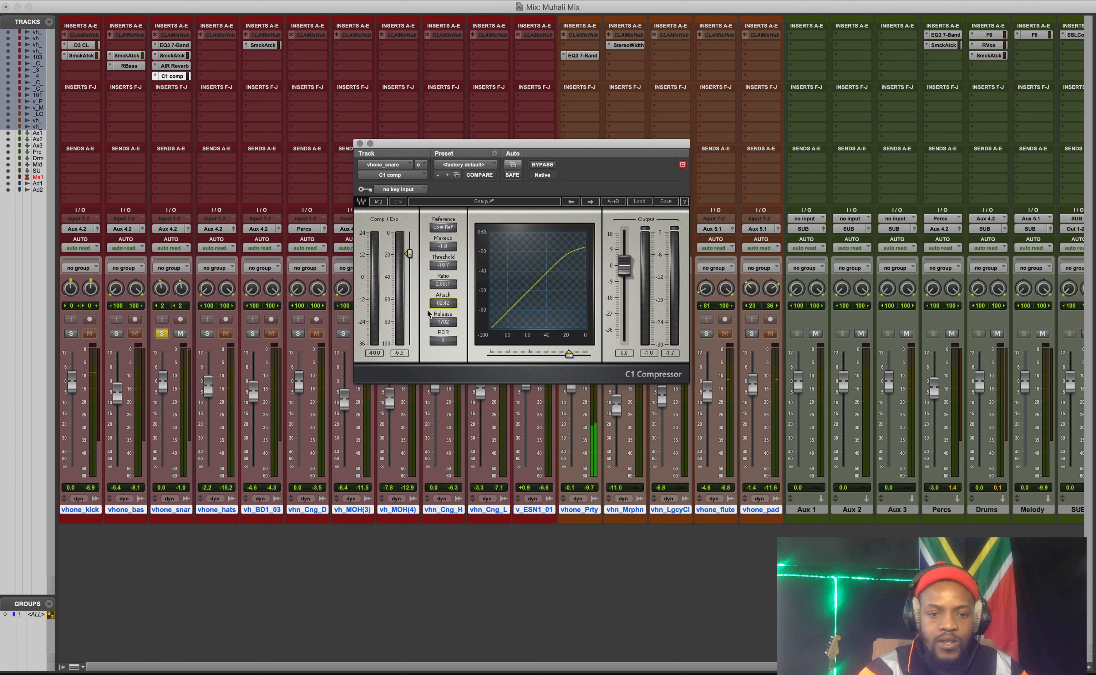
# Select the passage from about bar 18 to bar 28 on the timeline and return to the mixer.
pyautogui.press('super+equal')
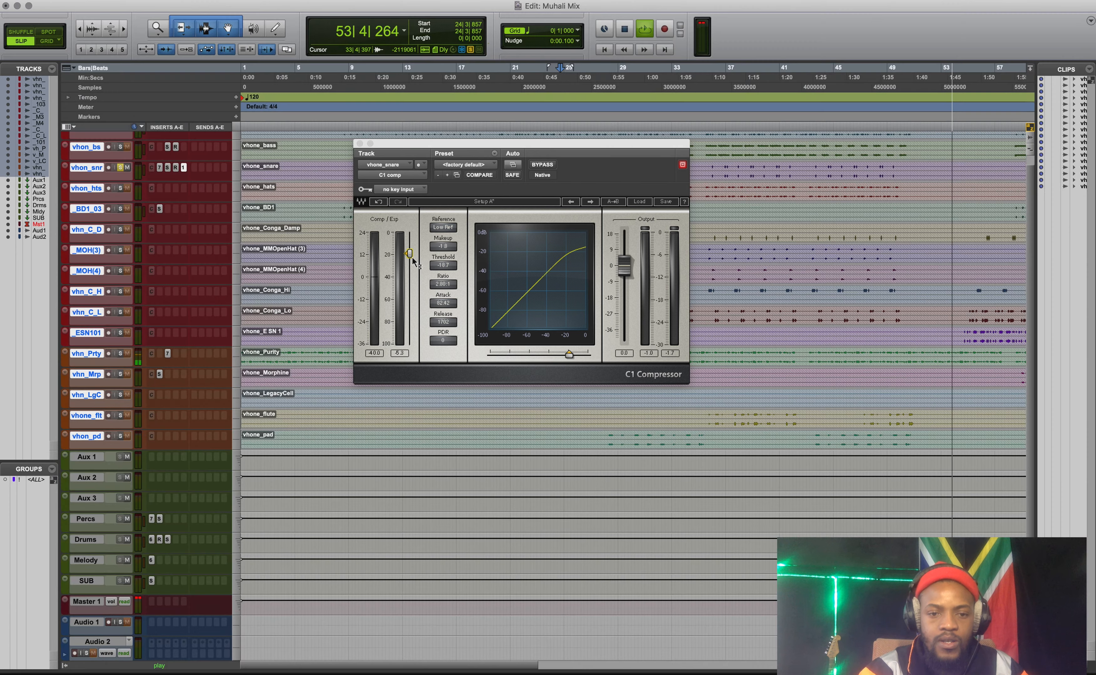
pyautogui.moveTo(480, 125); pyautogui.dragTo(605, 126)
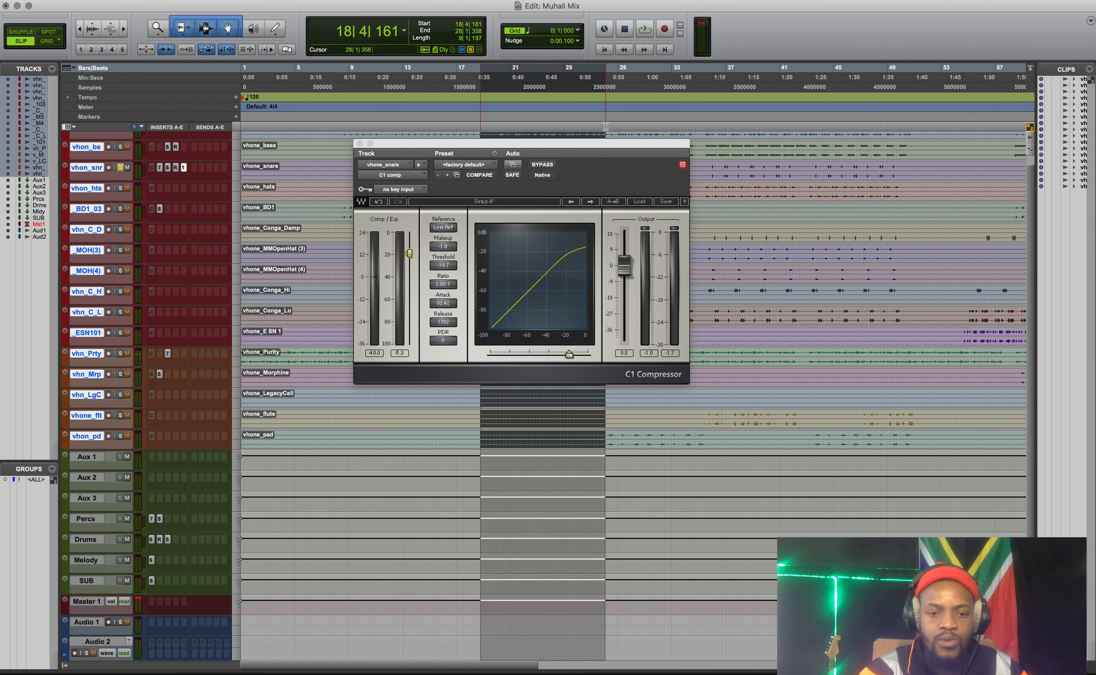
pyautogui.press('super+equal')
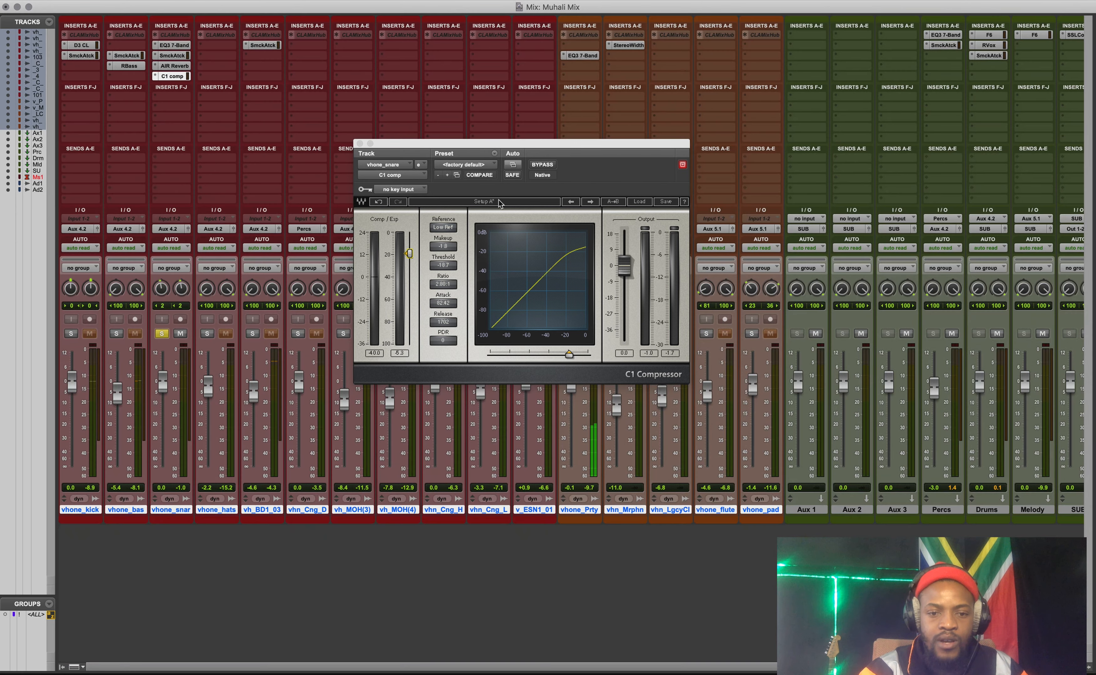
# Solo the bass and kick tracks together with the snare, and centre the bass track's panning at 0.
pyautogui.click(116, 334)
pyautogui.click(71, 334)
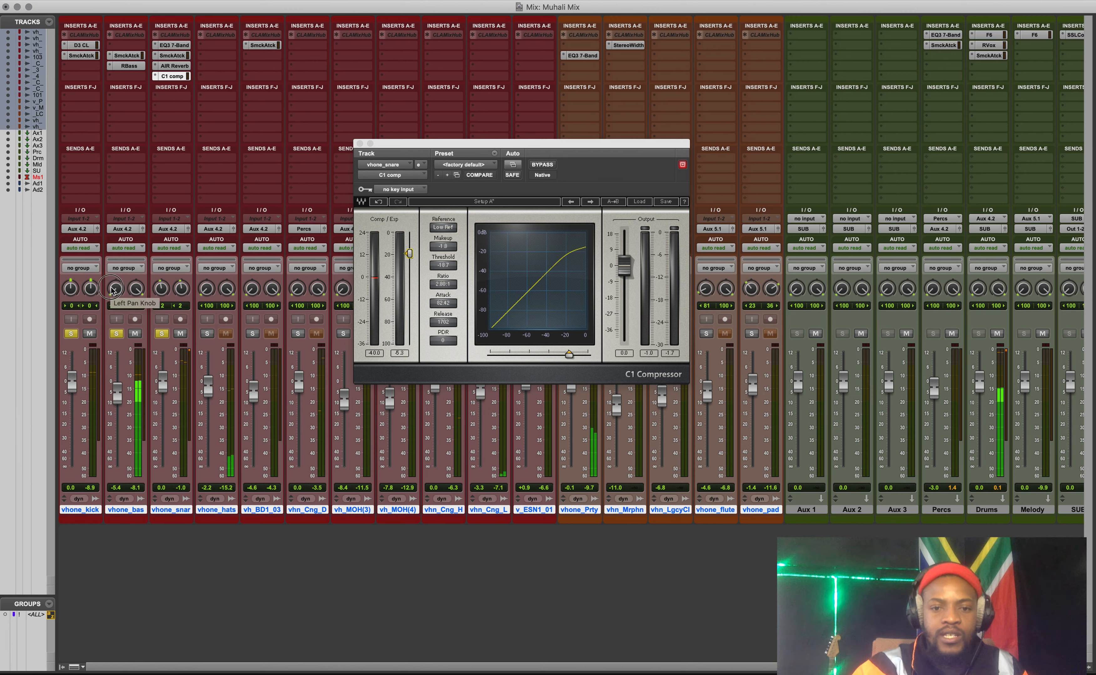
pyautogui.keyDown('alt'); pyautogui.click(136, 288); pyautogui.keyUp('alt')
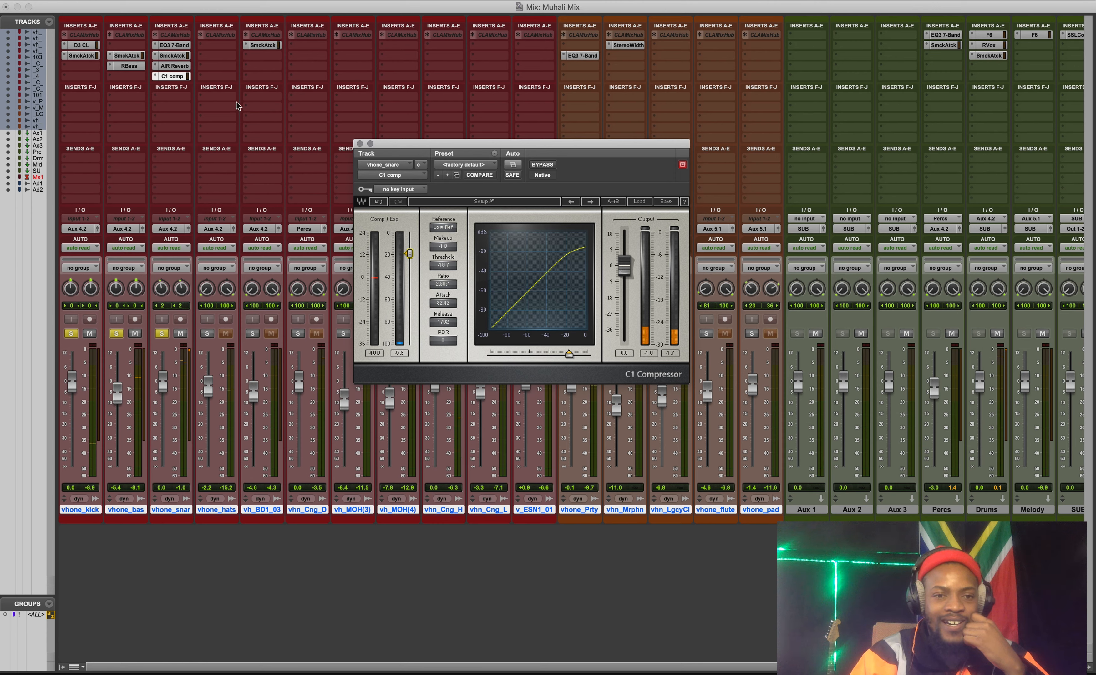
# Insert the multichannel C6 dynamics plug-in in the bass track's free slot below RBass.
pyautogui.click(155, 77)
pyautogui.click(145, 77)
pyautogui.click(116, 79)
pyautogui.moveTo(180, 99)
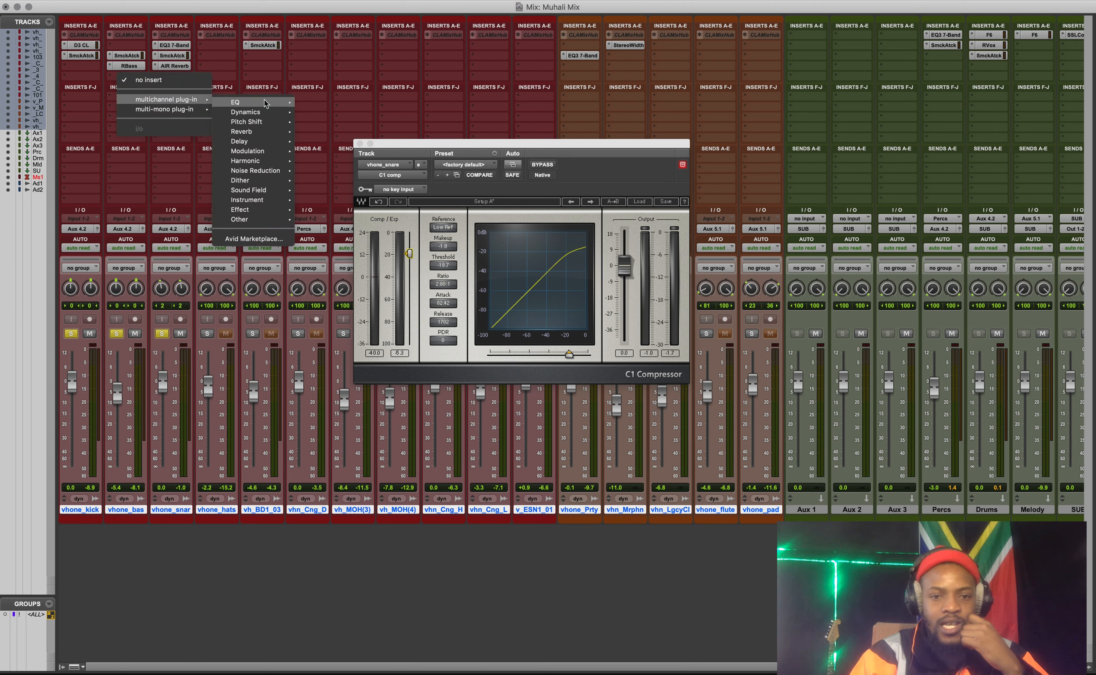
pyautogui.moveTo(252, 102)
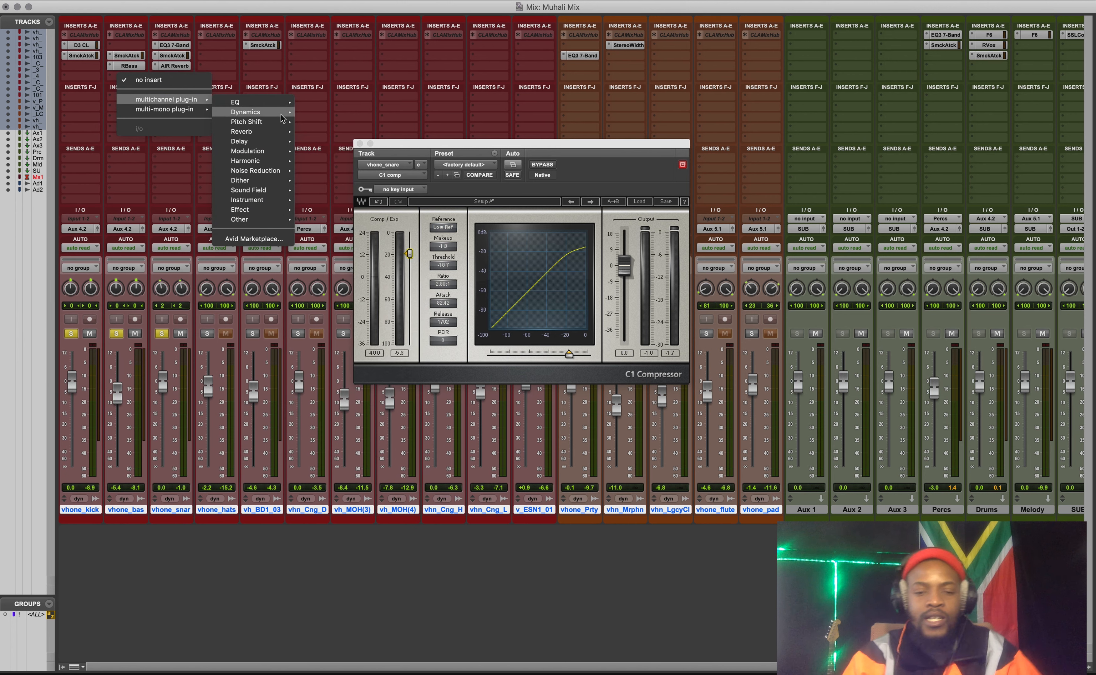
pyautogui.click(355, 122)
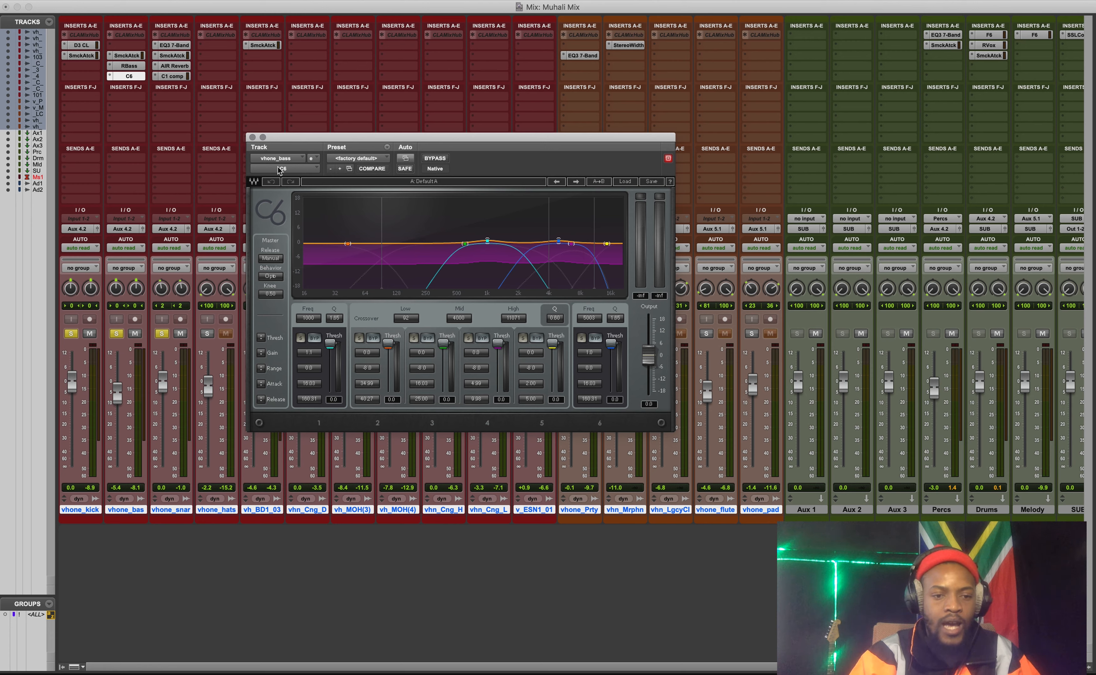
# Unsolo the kick and snare tracks and play the passage with only the bass soloed.
pyautogui.click(71, 334)
pyautogui.click(162, 334)
pyautogui.press('space')
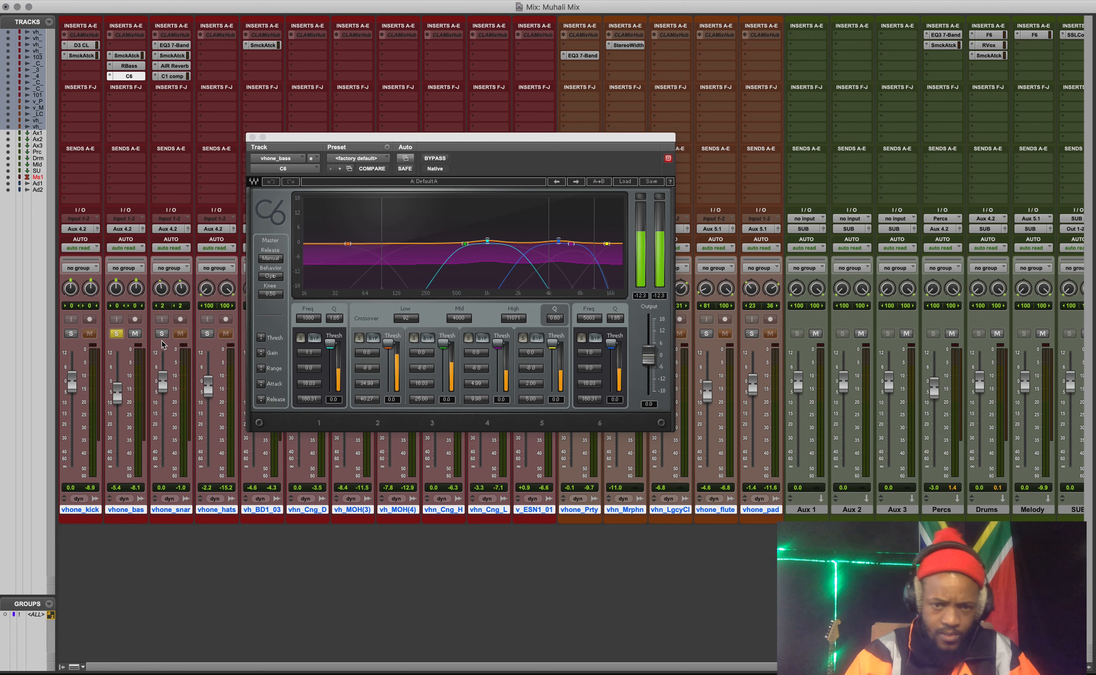
# Solo the C6's low band on the bass, lower its threshold to about -27.9 and reduce its gain.
pyautogui.click(359, 338)
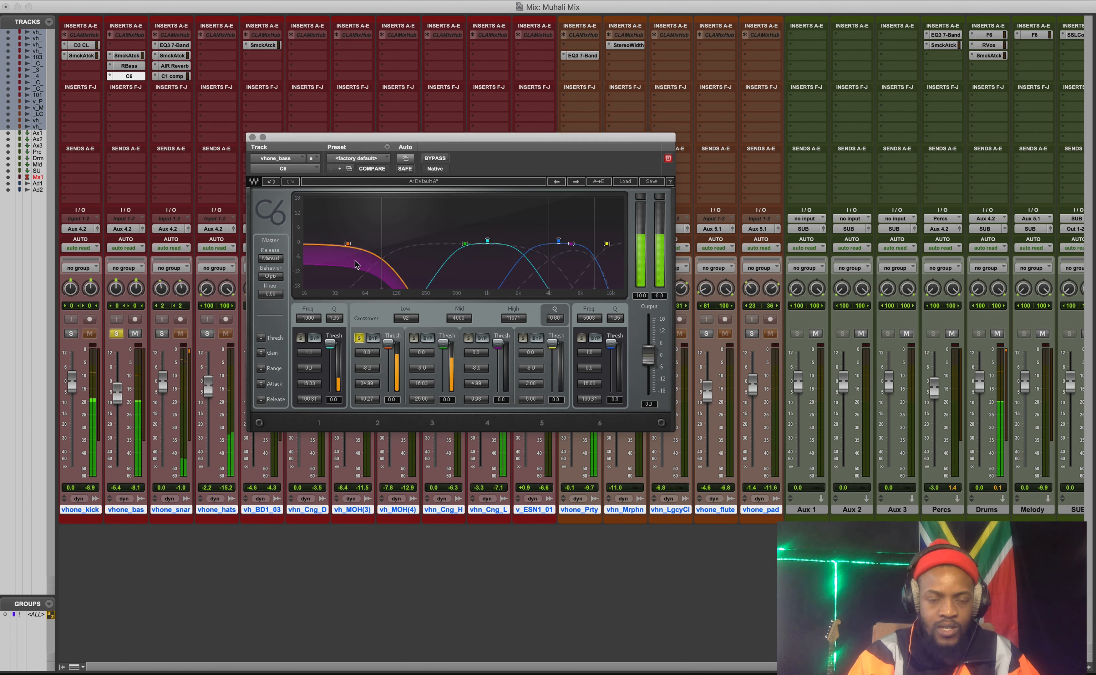
pyautogui.scroll(-2, 395, 353)
pyautogui.moveTo(388, 344)
pyautogui.mouseDown()
pyautogui.moveTo(388, 359)
pyautogui.moveTo(367, 359)
pyautogui.moveTo(367, 376)
pyautogui.moveTo(388, 361)
pyautogui.mouseUp()
# Adjust the range of the C6's crossover bands together, and compare the bass bypassed and active with the low band unsoloed.
pyautogui.click(439, 160)
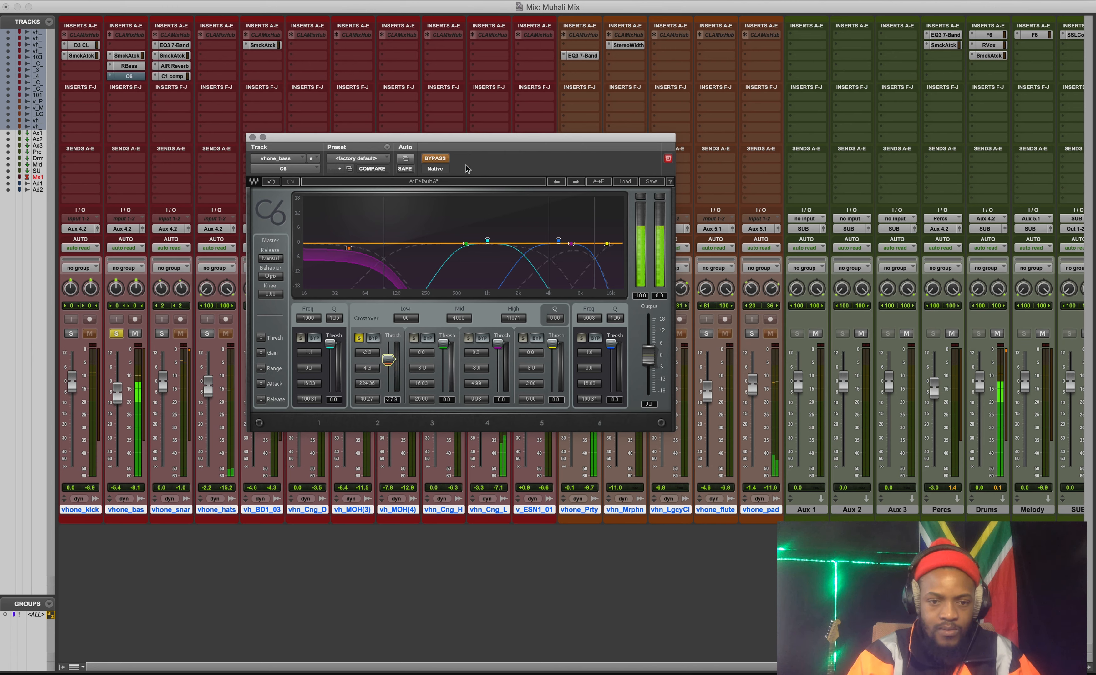
pyautogui.moveTo(263, 369); pyautogui.dragTo(262, 360)
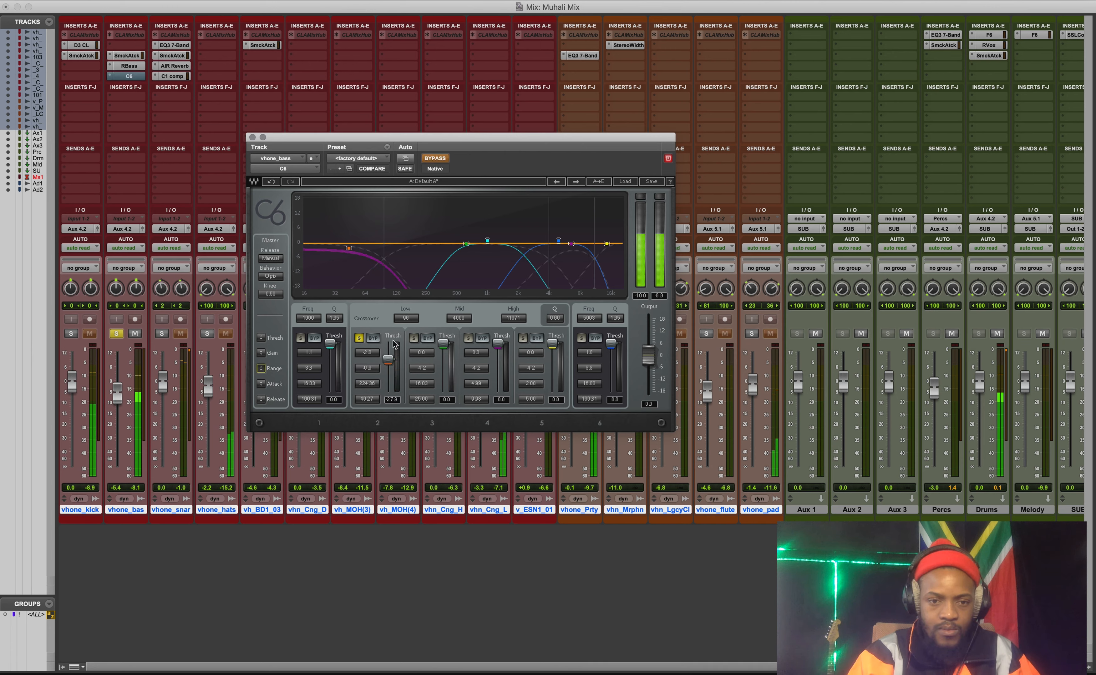
pyautogui.click(359, 339)
pyautogui.click(435, 159)
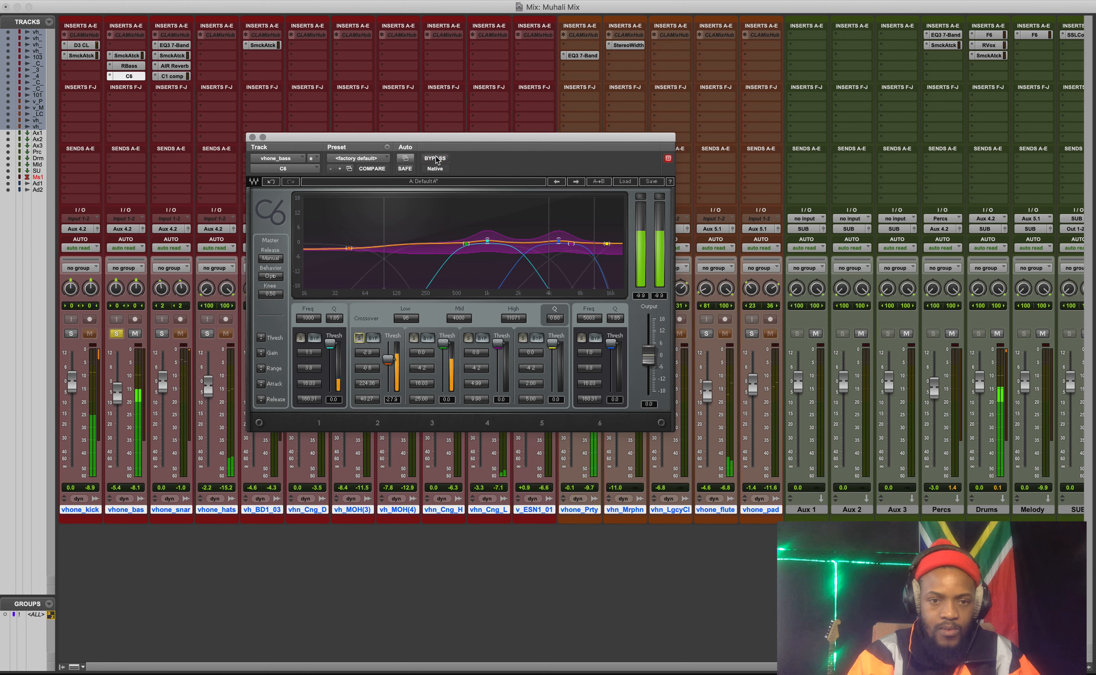
# Lower the C6 band 1 threshold to about -50, move the band to 442 Hz with a gain cut, and close the plug-in.
pyautogui.moveTo(330, 344); pyautogui.dragTo(332, 375)
pyautogui.moveTo(487, 242); pyautogui.dragTo(450, 257)
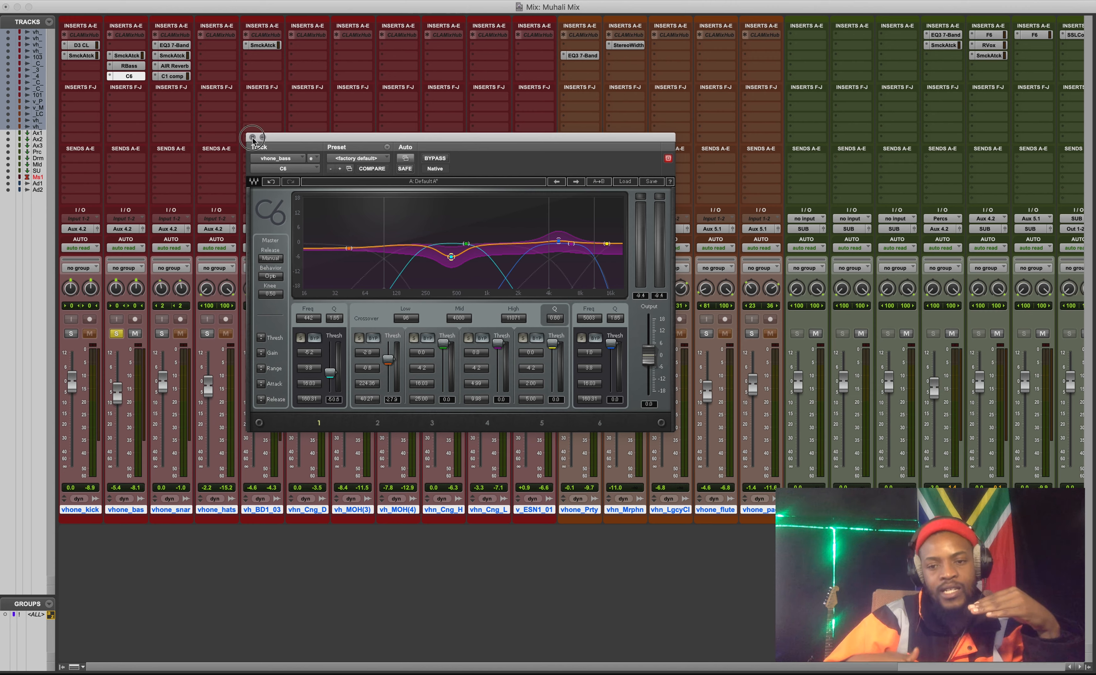
pyautogui.click(252, 138)
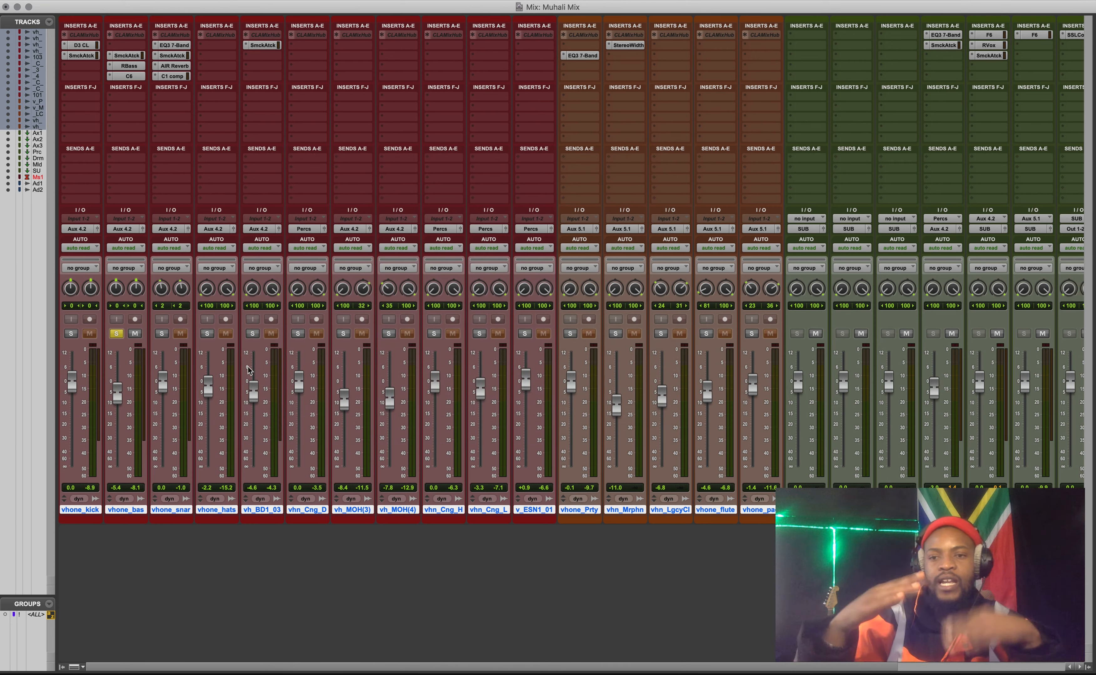
# Play the session and unsolo the bass track to hear the full mix.
pyautogui.press('space')
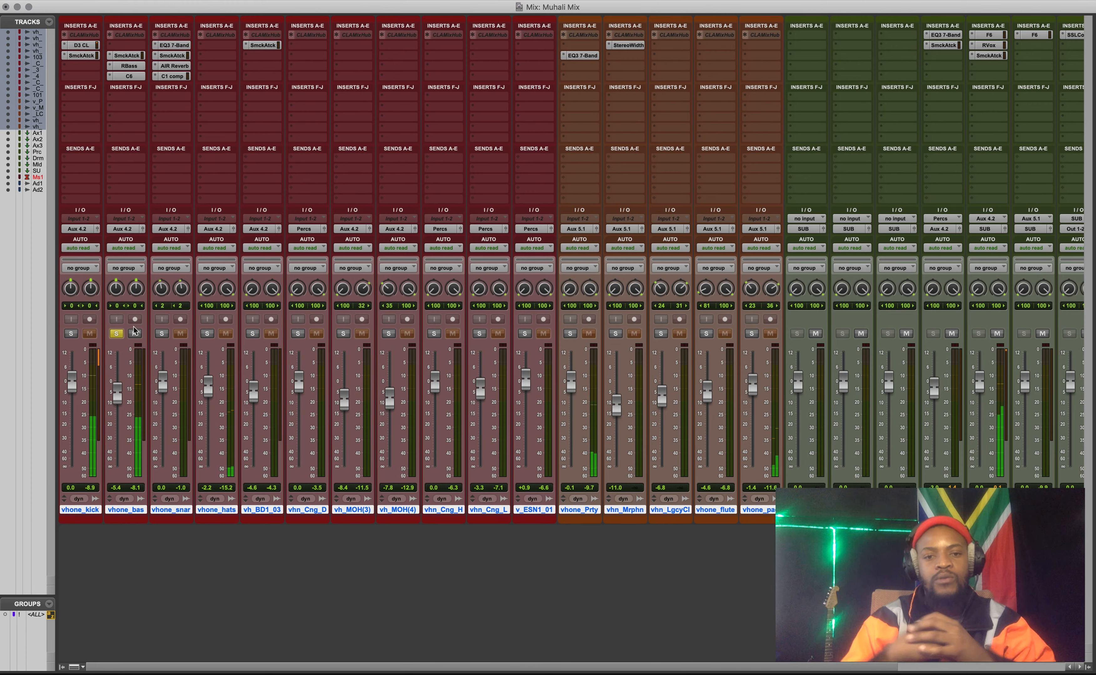
pyautogui.click(116, 333)
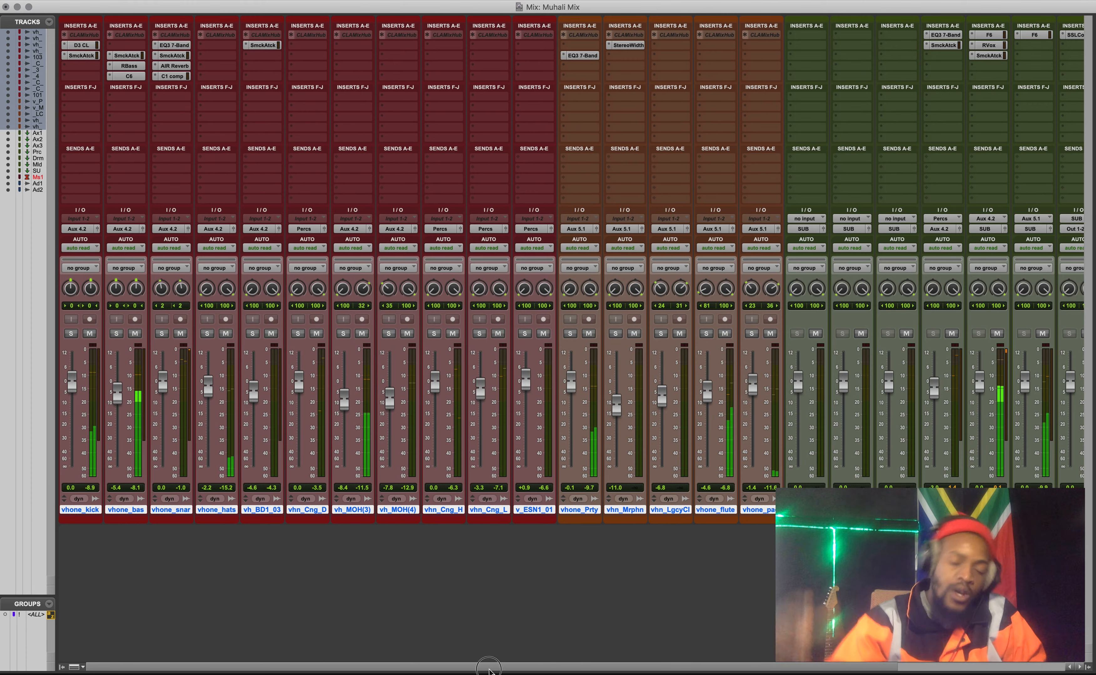
# Open the SSLComp plug-in on the SUB track and reposition its window over the drum and instrument channels.
pyautogui.hscroll(5, 576, 664)
pyautogui.hscroll(2, 577, 664)
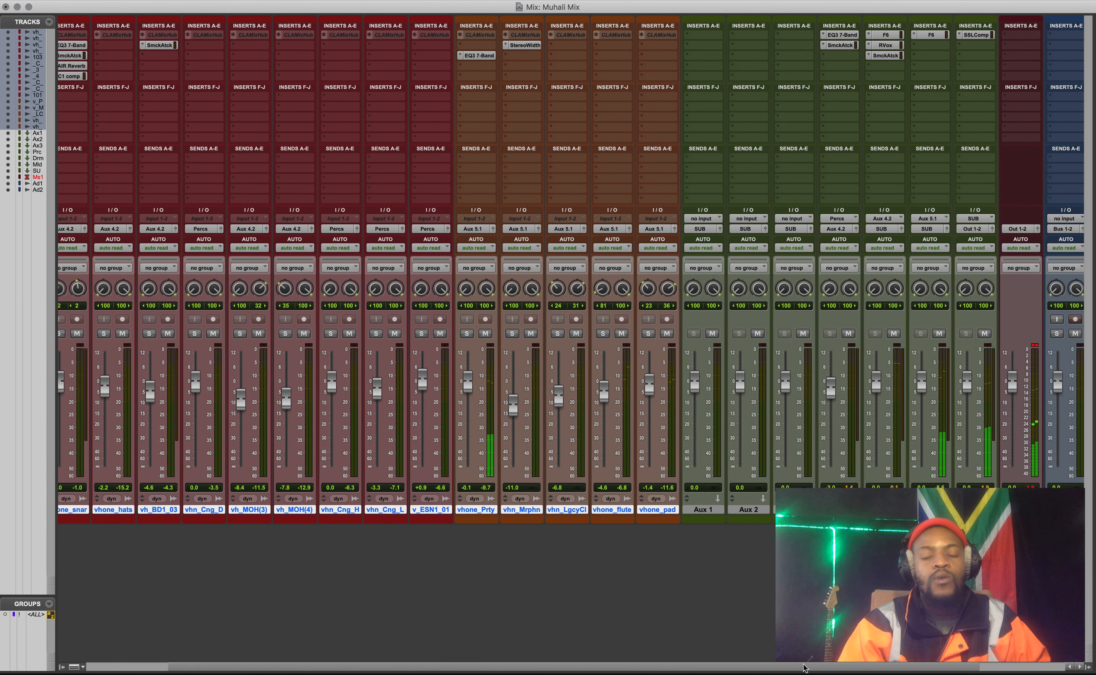
pyautogui.hscroll(2, 791, 670)
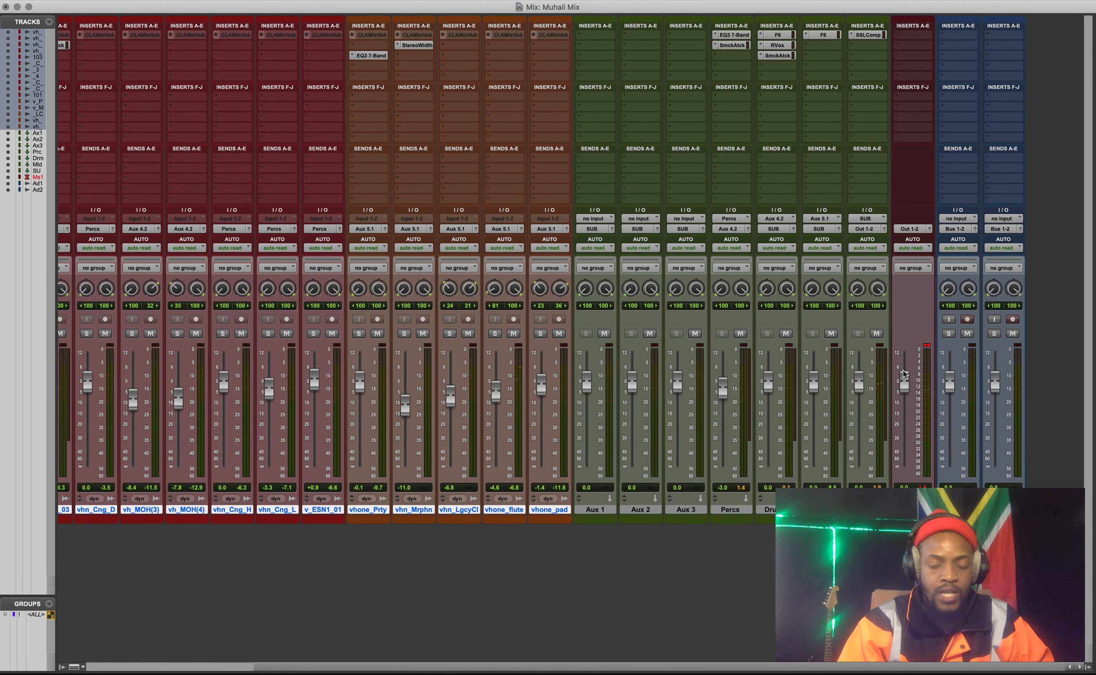
pyautogui.click(868, 35)
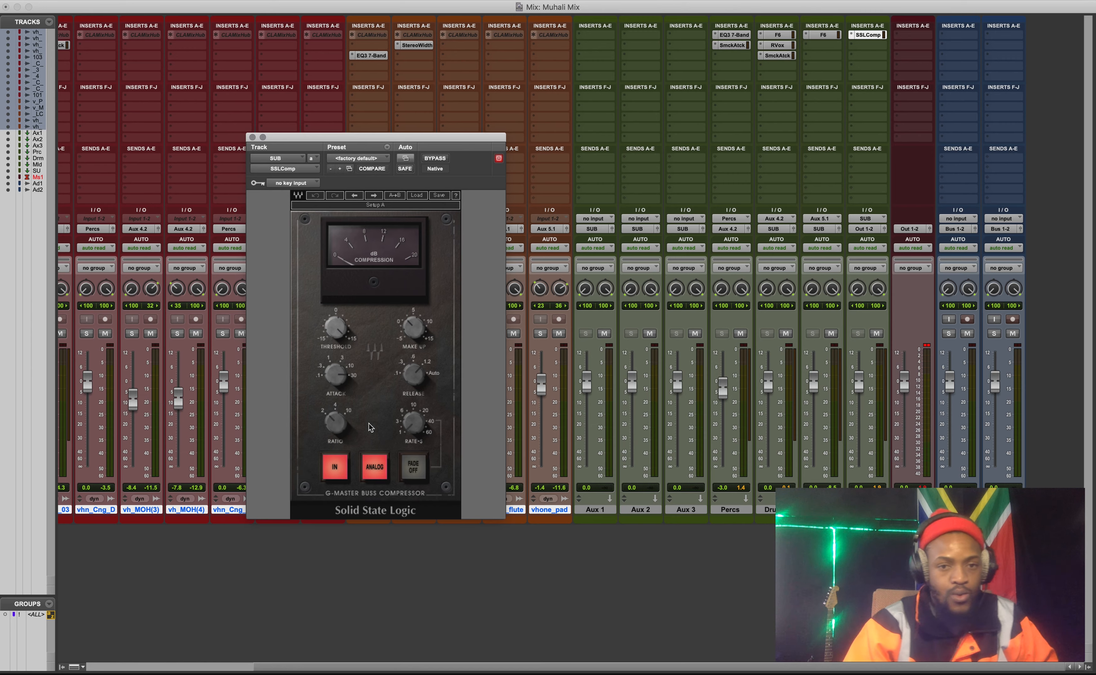
pyautogui.moveTo(501, 670); pyautogui.dragTo(398, 670)
pyautogui.moveTo(399, 673); pyautogui.dragTo(499, 673)
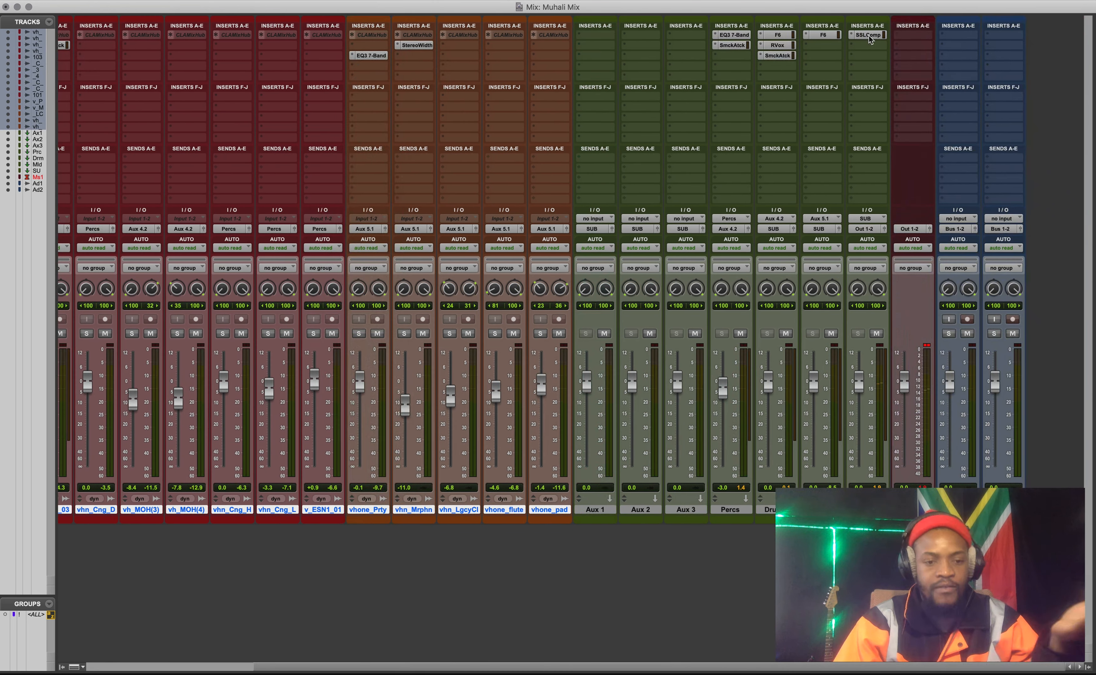
pyautogui.click(868, 37)
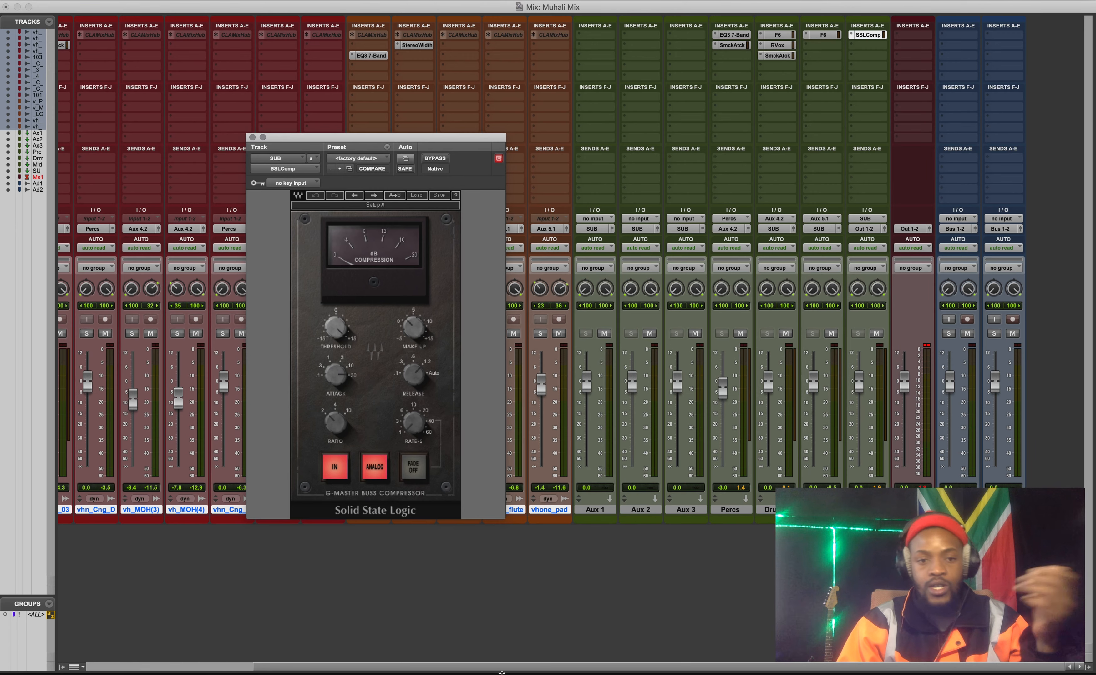
pyautogui.moveTo(501, 667); pyautogui.dragTo(210, 653)
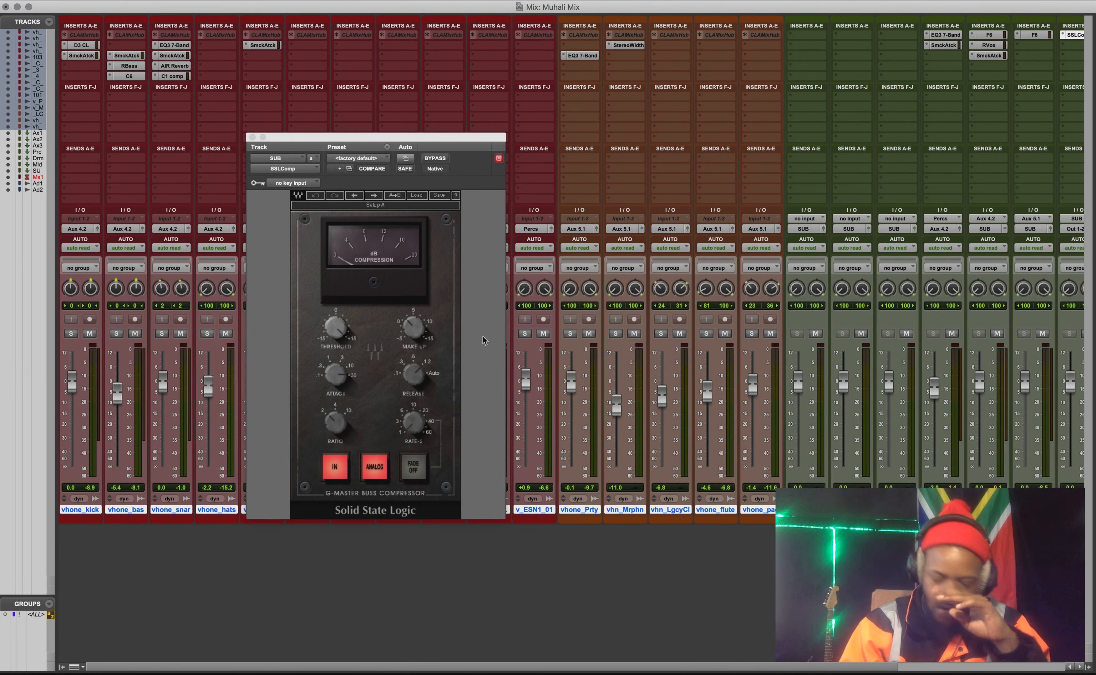
pyautogui.moveTo(441, 139); pyautogui.dragTo(517, 141)
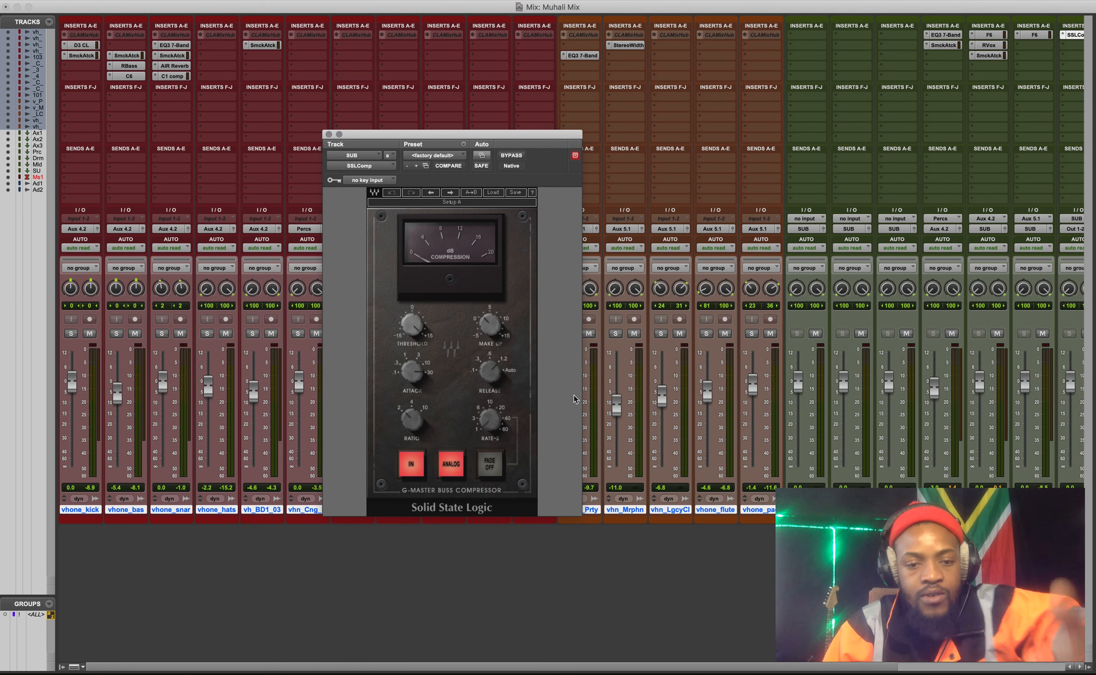
# Play the mix from about bar 28 and adjust the make-up and release controls of the SUB track's SSLComp.
pyautogui.press('super+equal')
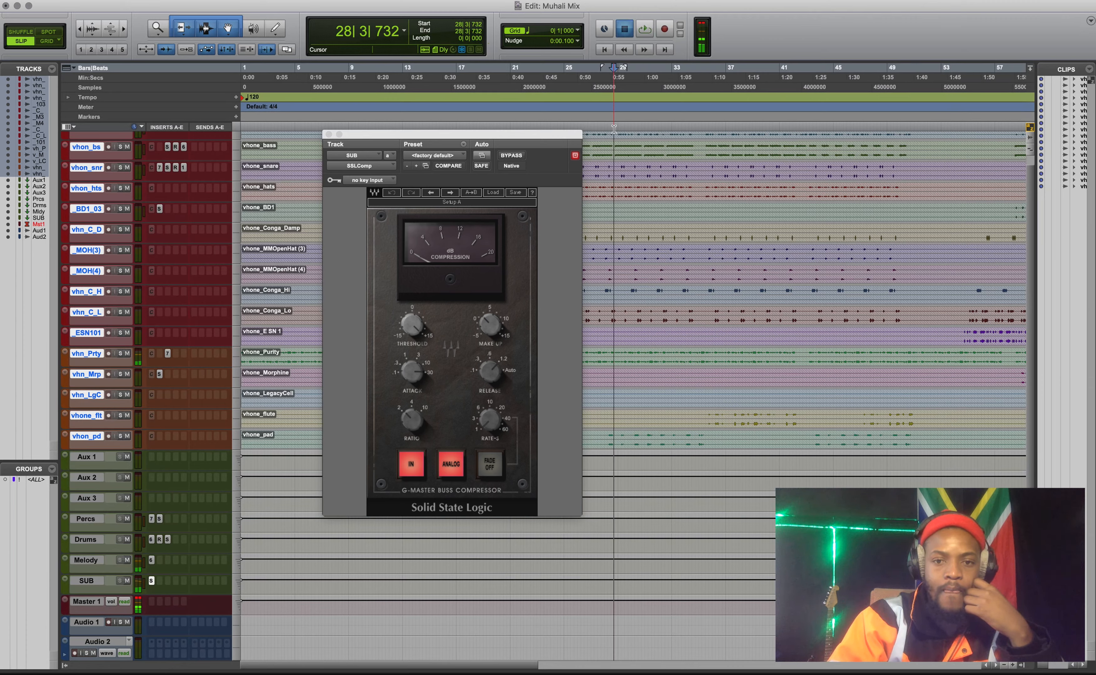
pyautogui.press('super+equal')
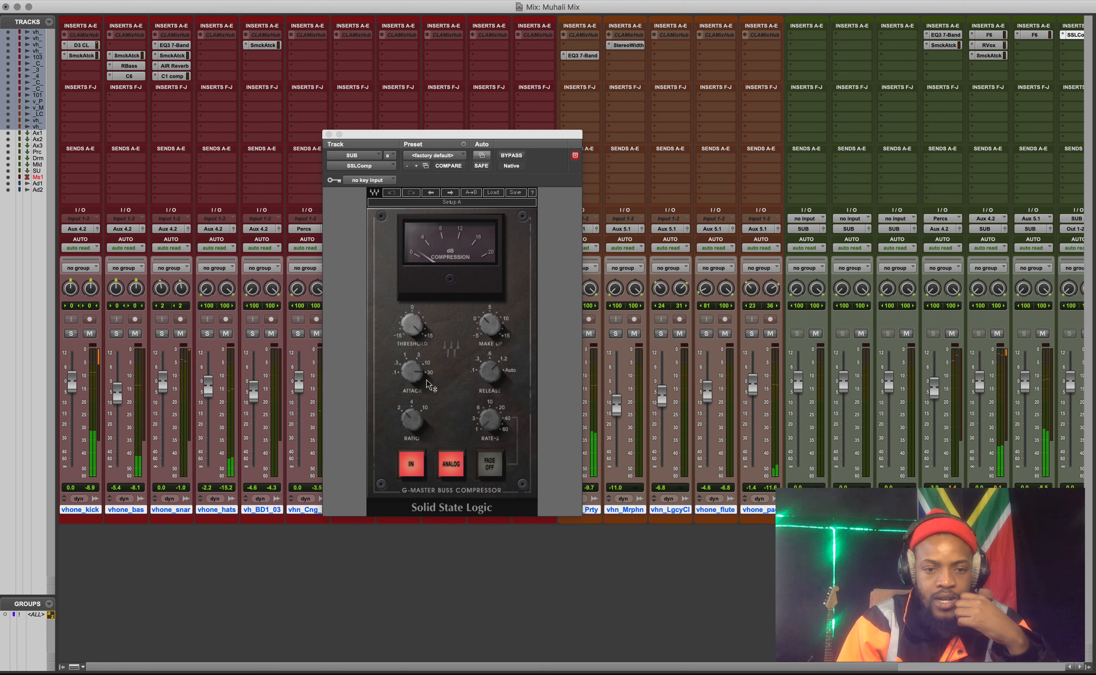
pyautogui.moveTo(489, 324); pyautogui.dragTo(491, 359)
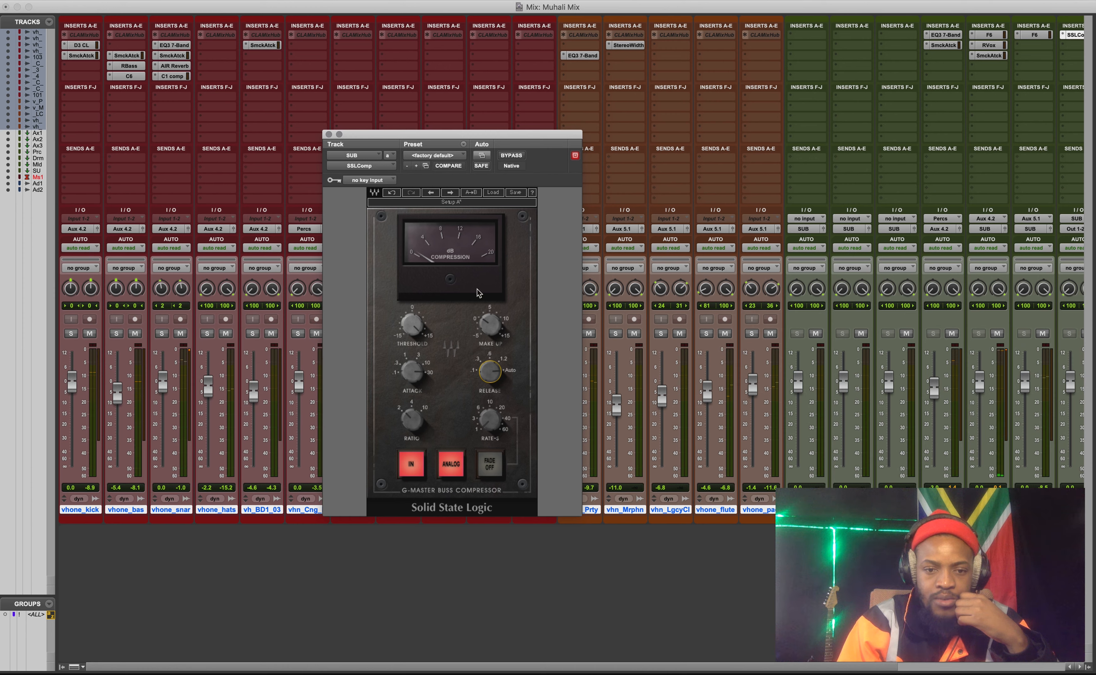
# Compare the full mix with the SUB track's SSLComp bypassed and active, and close the plug-in.
pyautogui.click(514, 156)
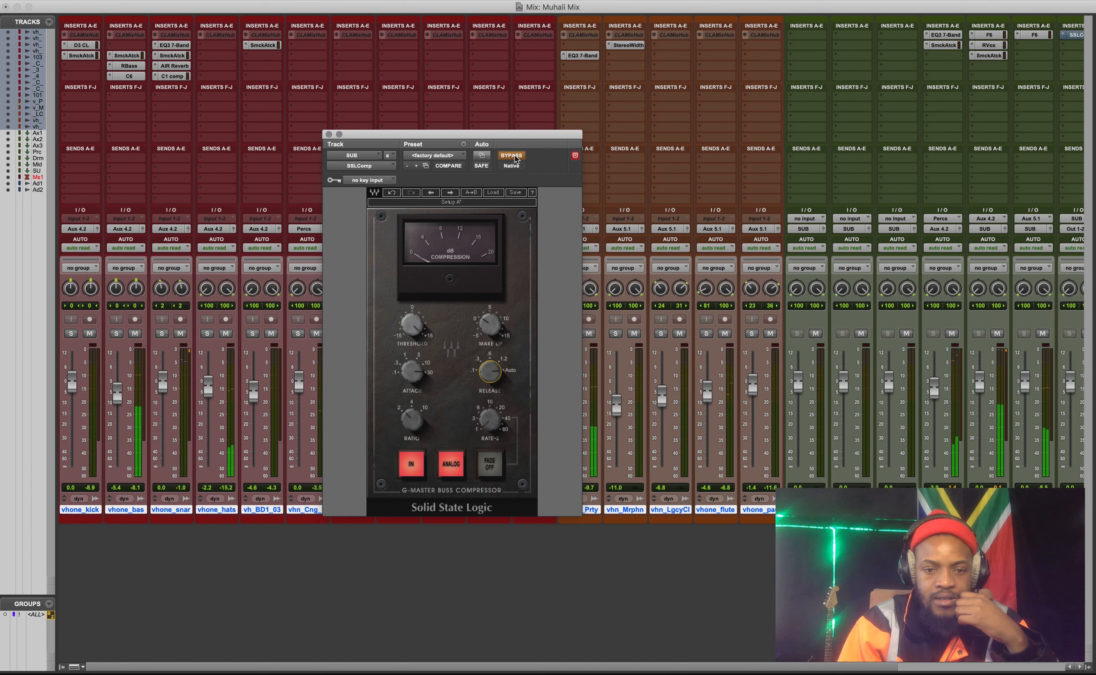
pyautogui.click(514, 156)
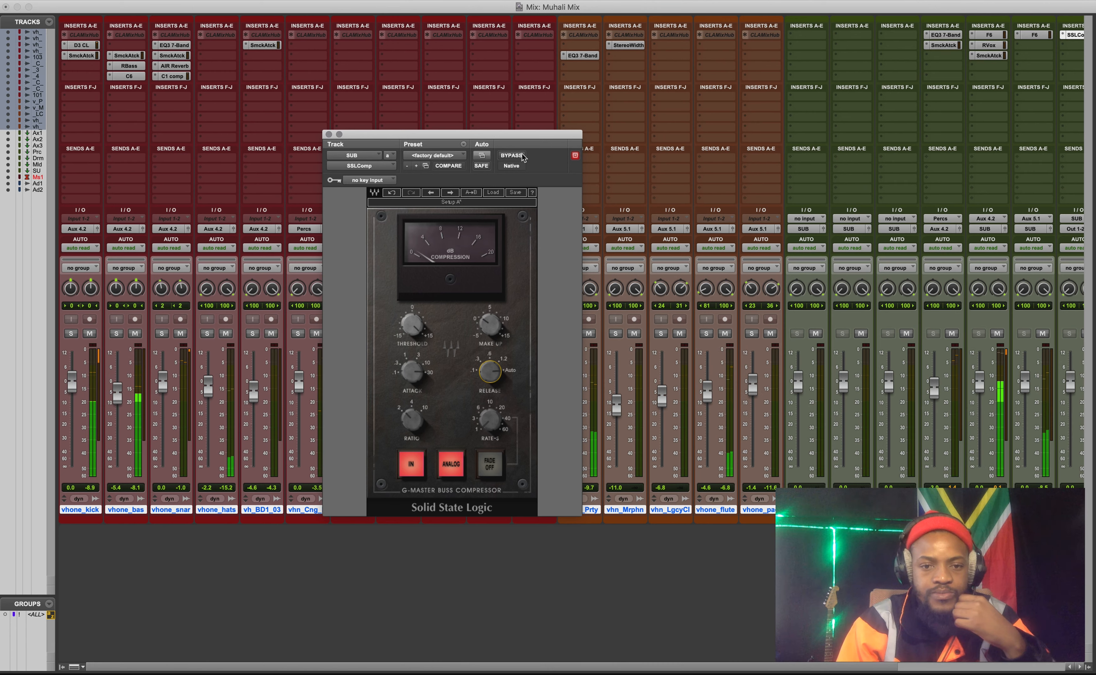
pyautogui.press('space')
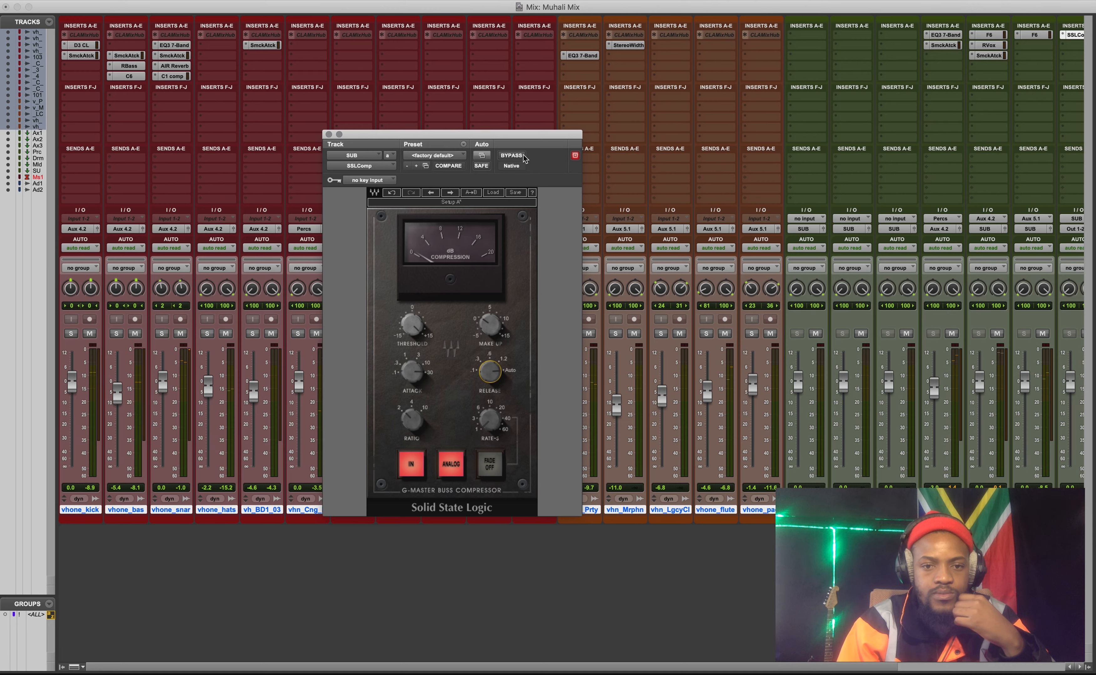
pyautogui.click(328, 135)
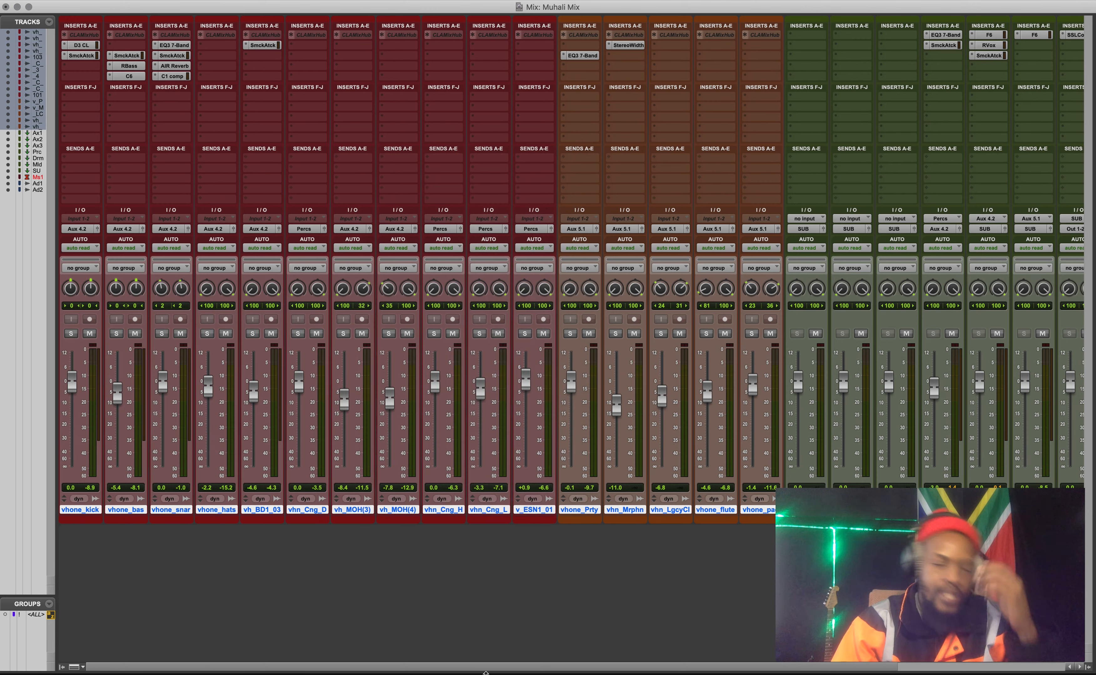
pyautogui.moveTo(485, 669); pyautogui.dragTo(657, 669)
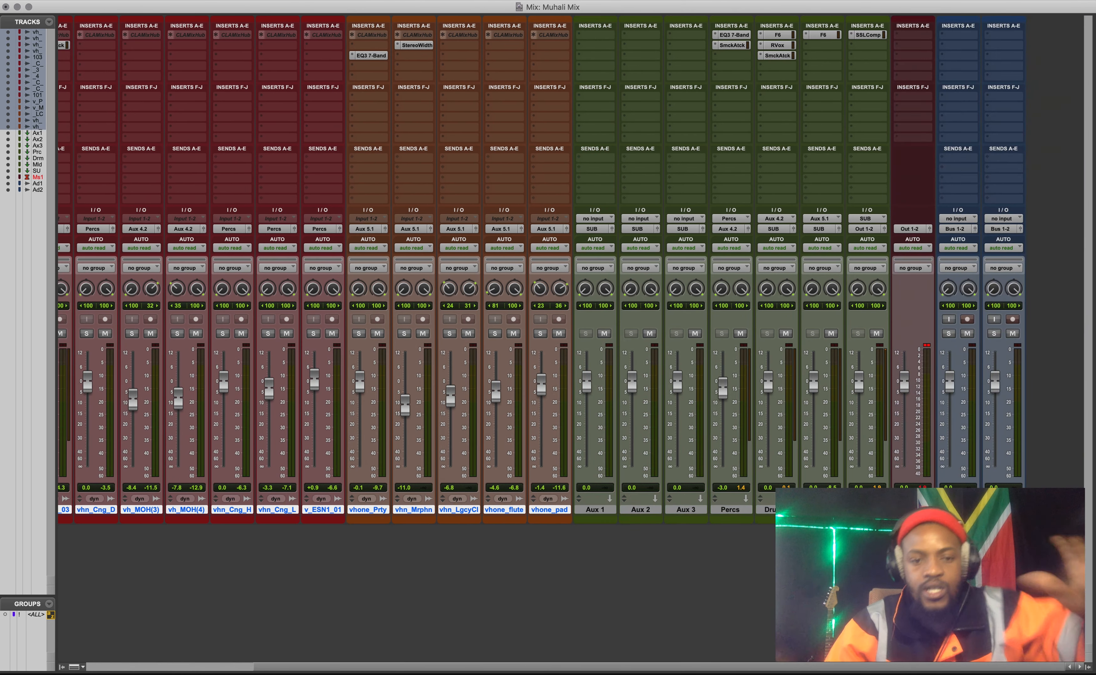